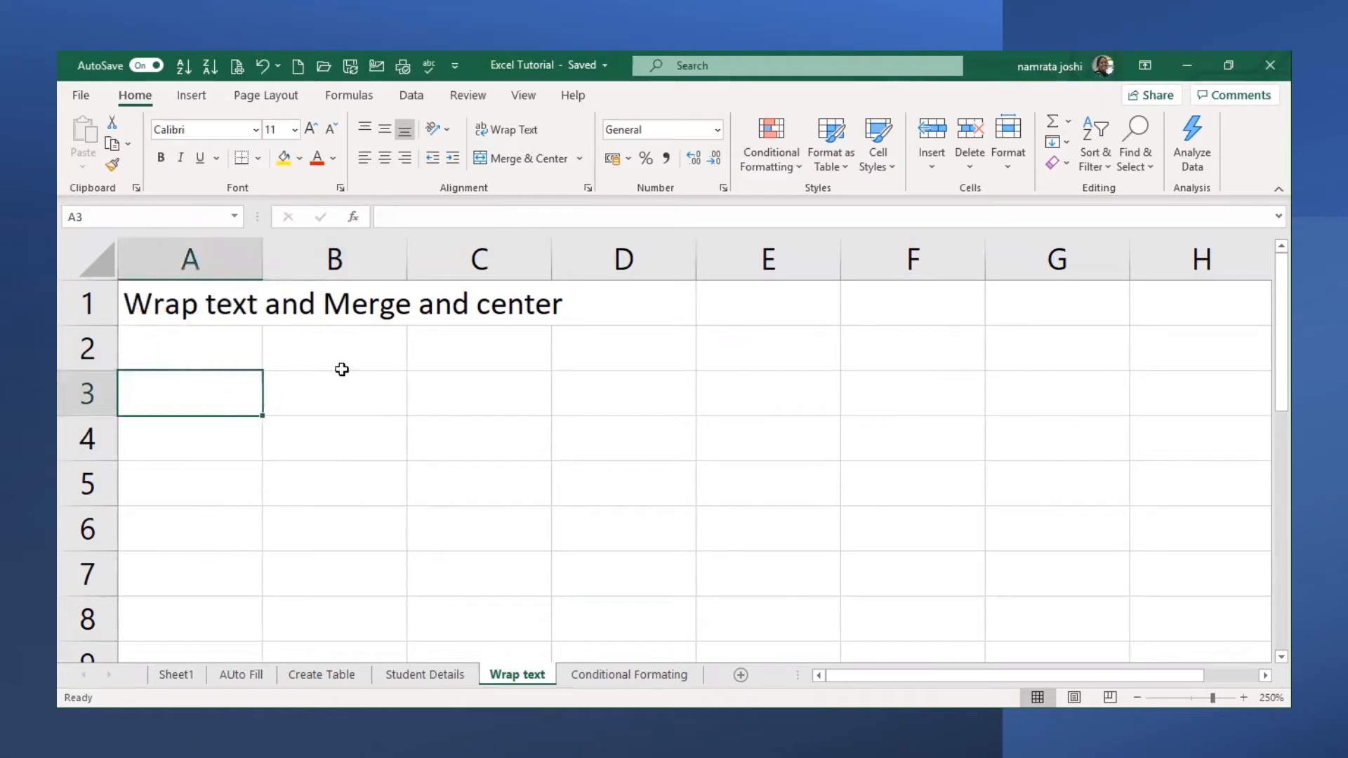
# Enter 'Student's Name' in B3 and confirm the text spills over into column C
pyautogui.click(339, 357)
pyautogui.click(341, 391)
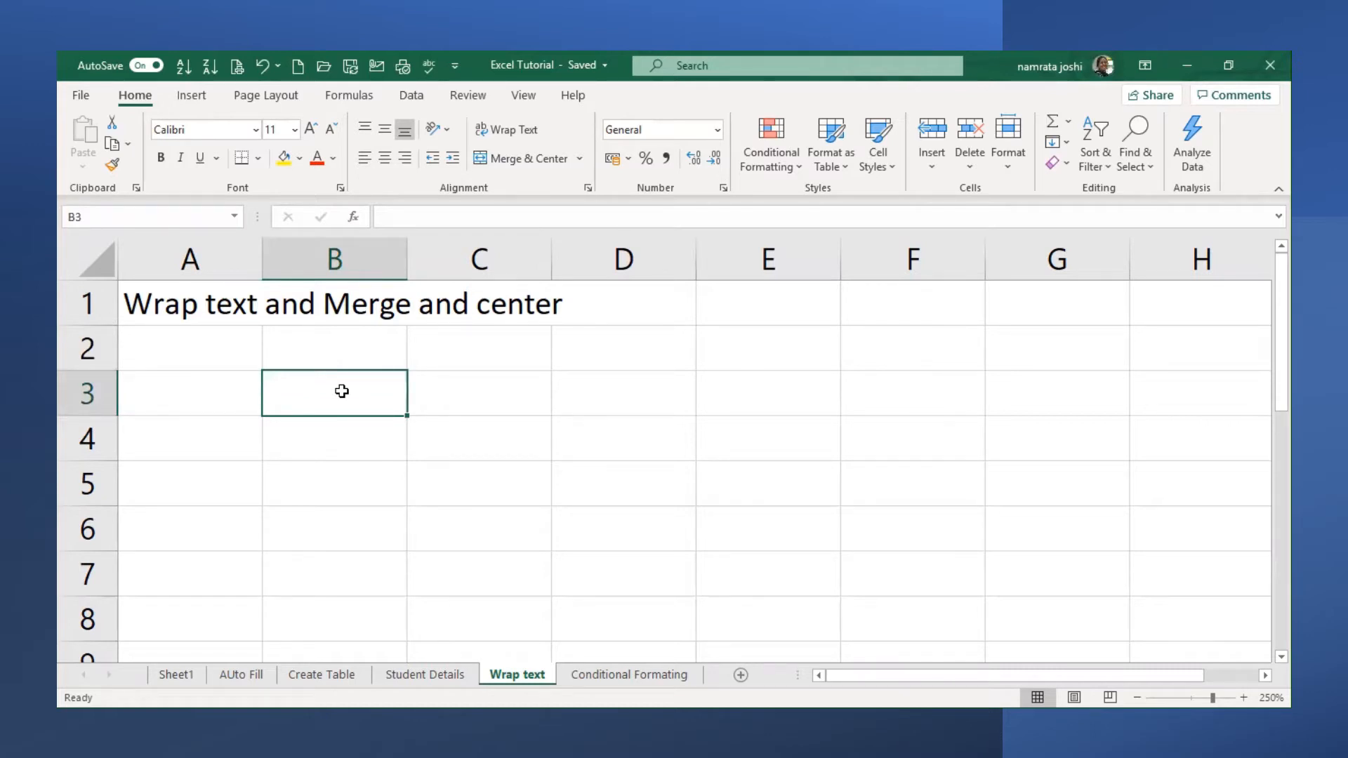
pyautogui.write('Student')
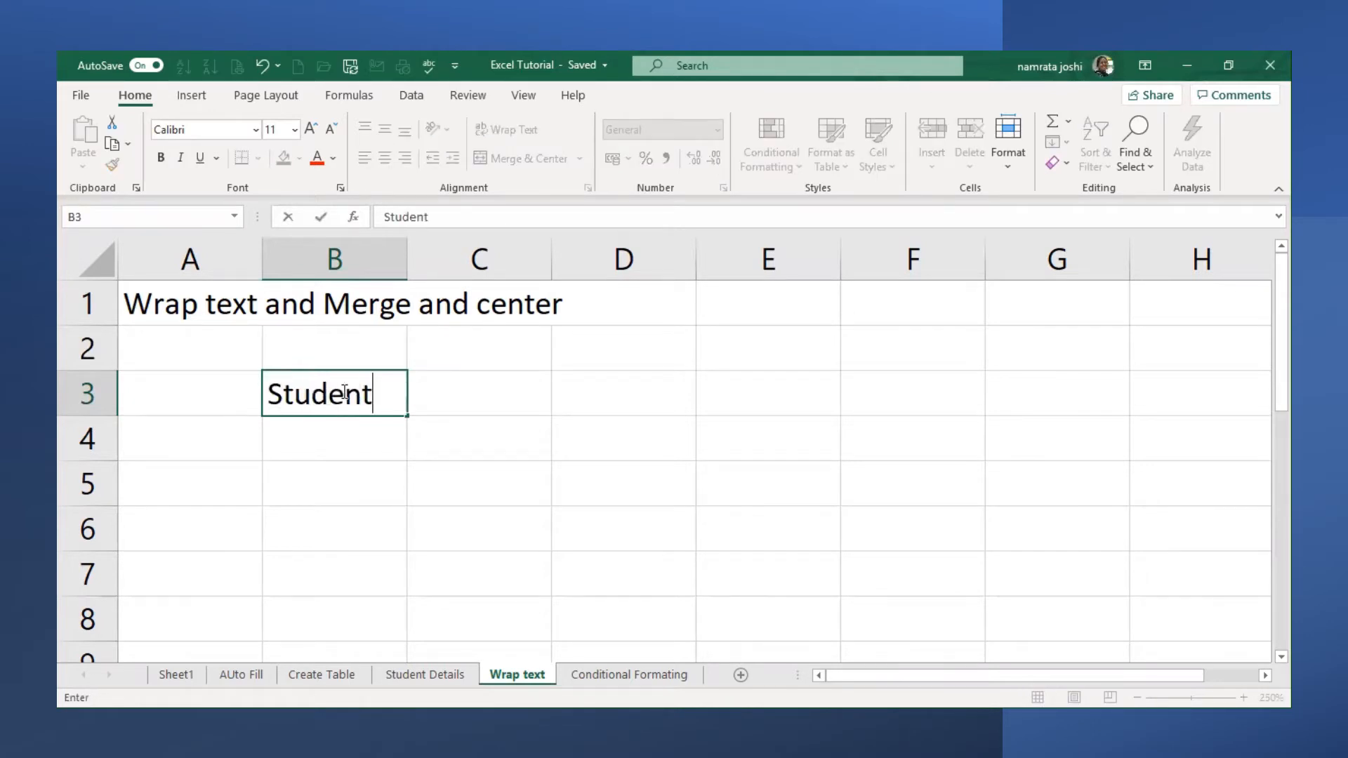
pyautogui.write("'s Nam")
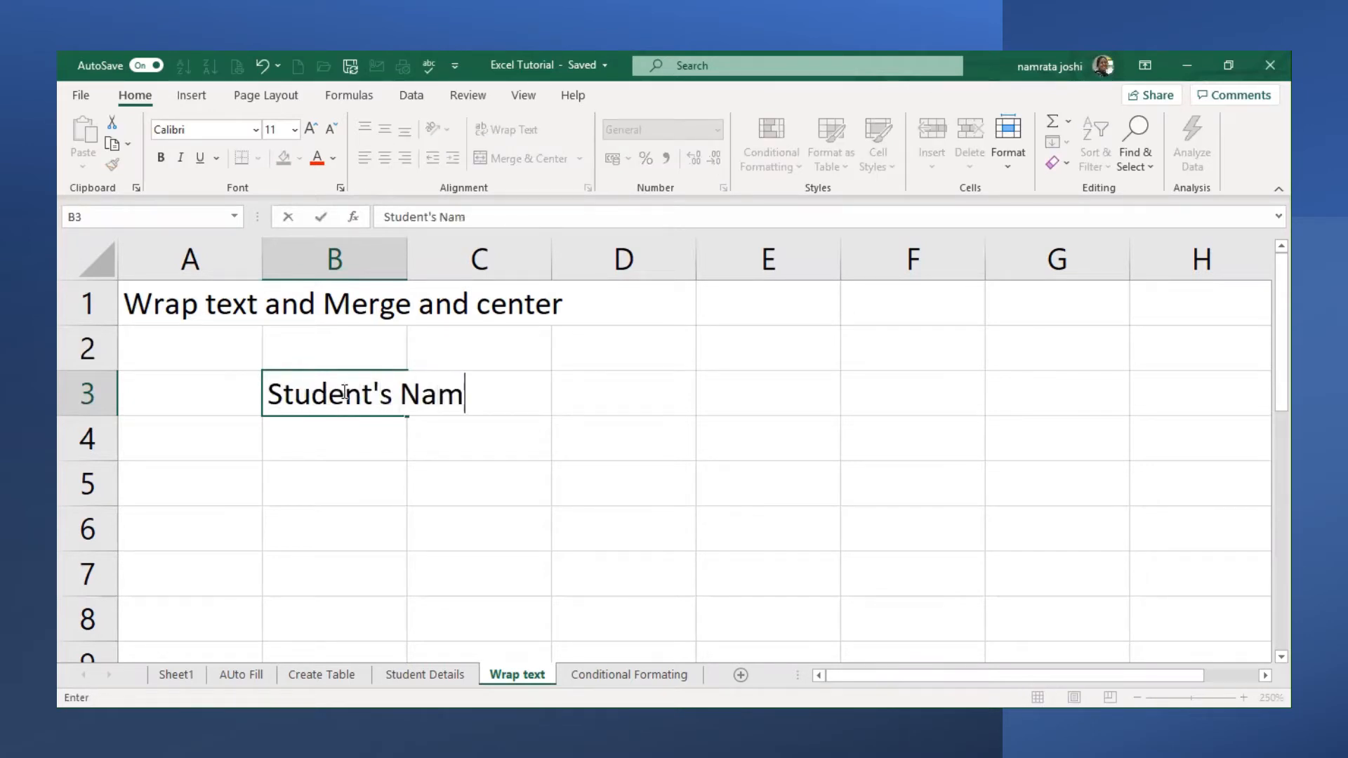
pyautogui.write('e')
pyautogui.click(484, 421)
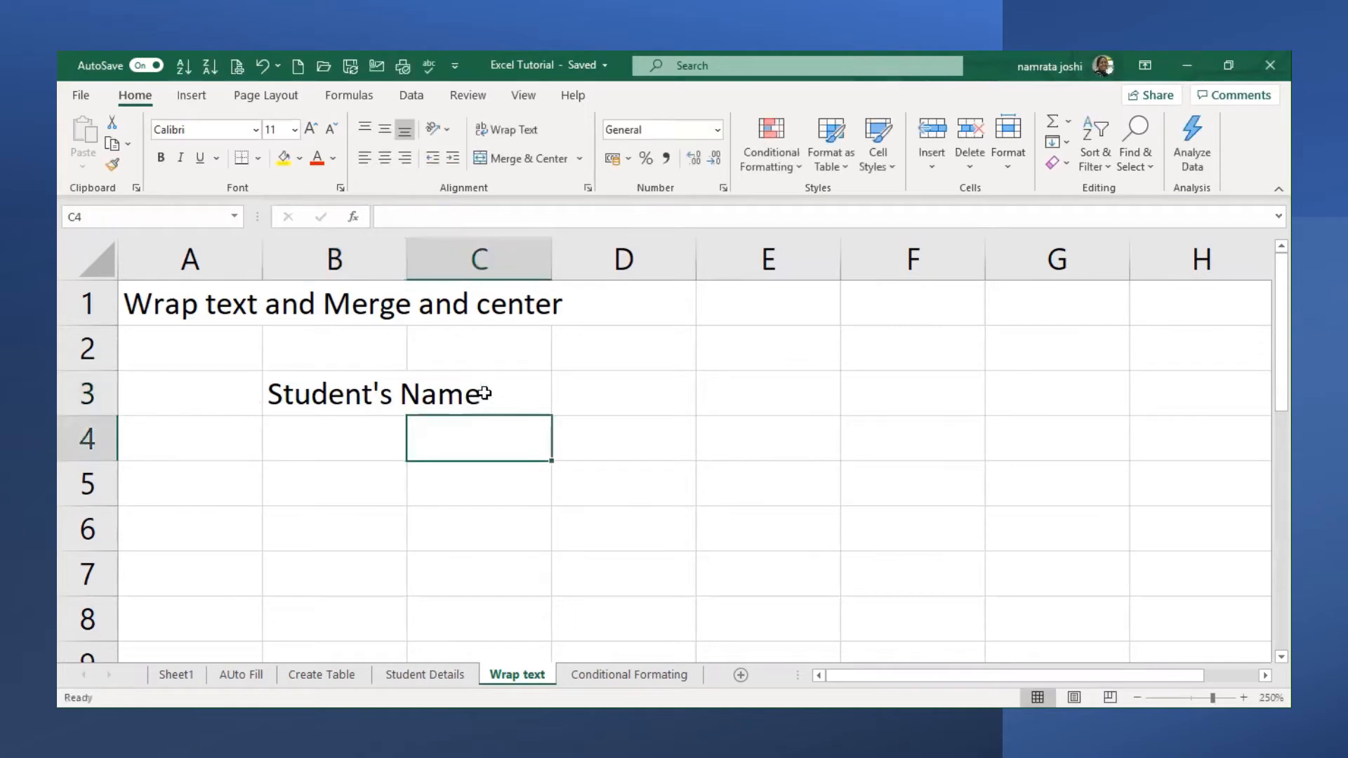
pyautogui.click(485, 394)
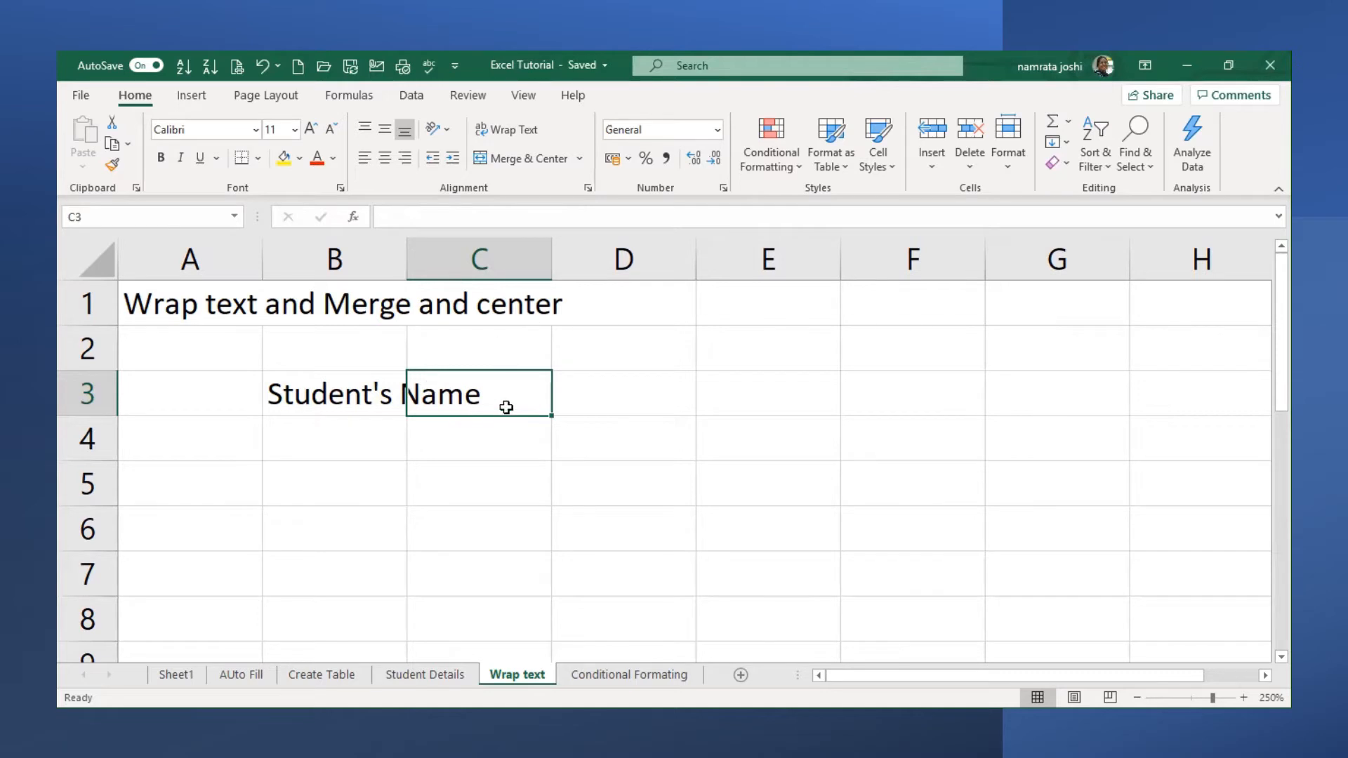
pyautogui.click(346, 395)
pyautogui.click(490, 396)
pyautogui.click(352, 397)
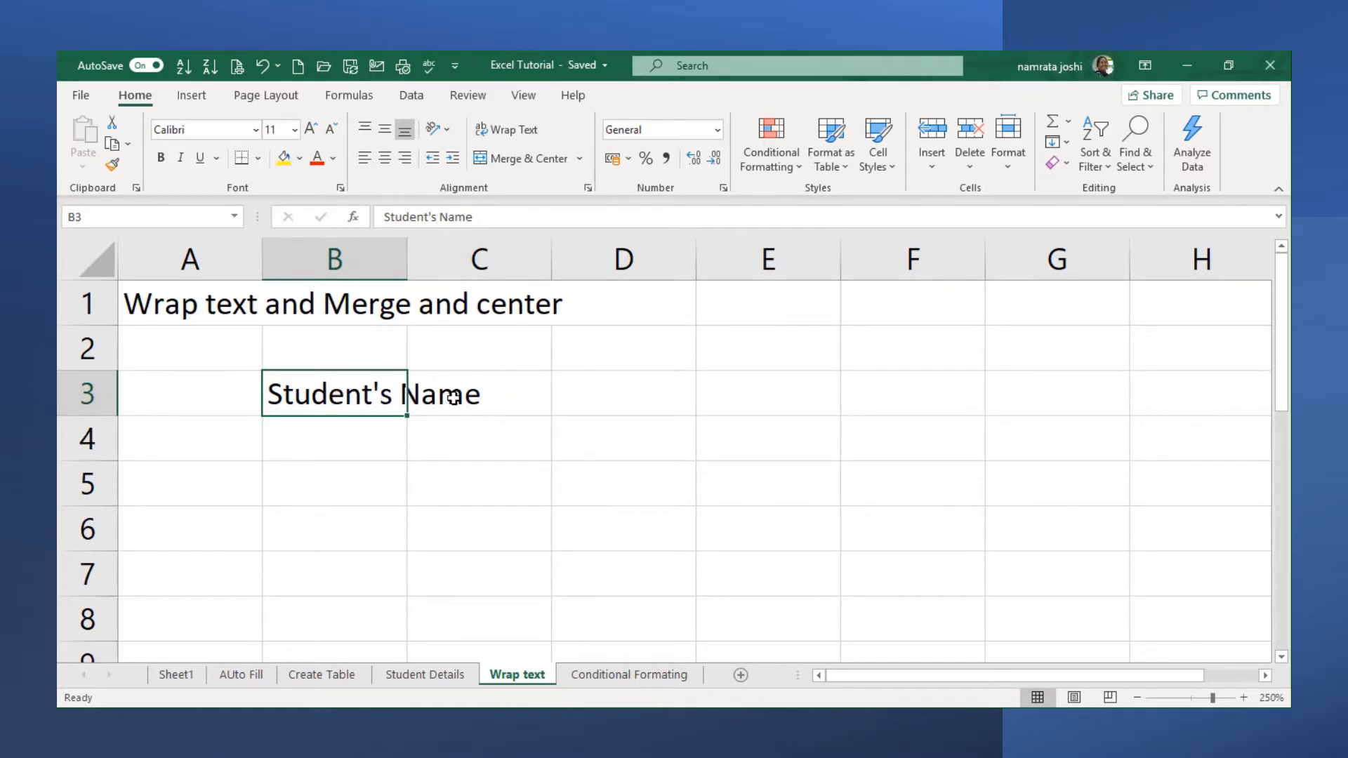
# Enter 'Student's Father's Name' in C3, beside the Student's Name header
pyautogui.click(496, 392)
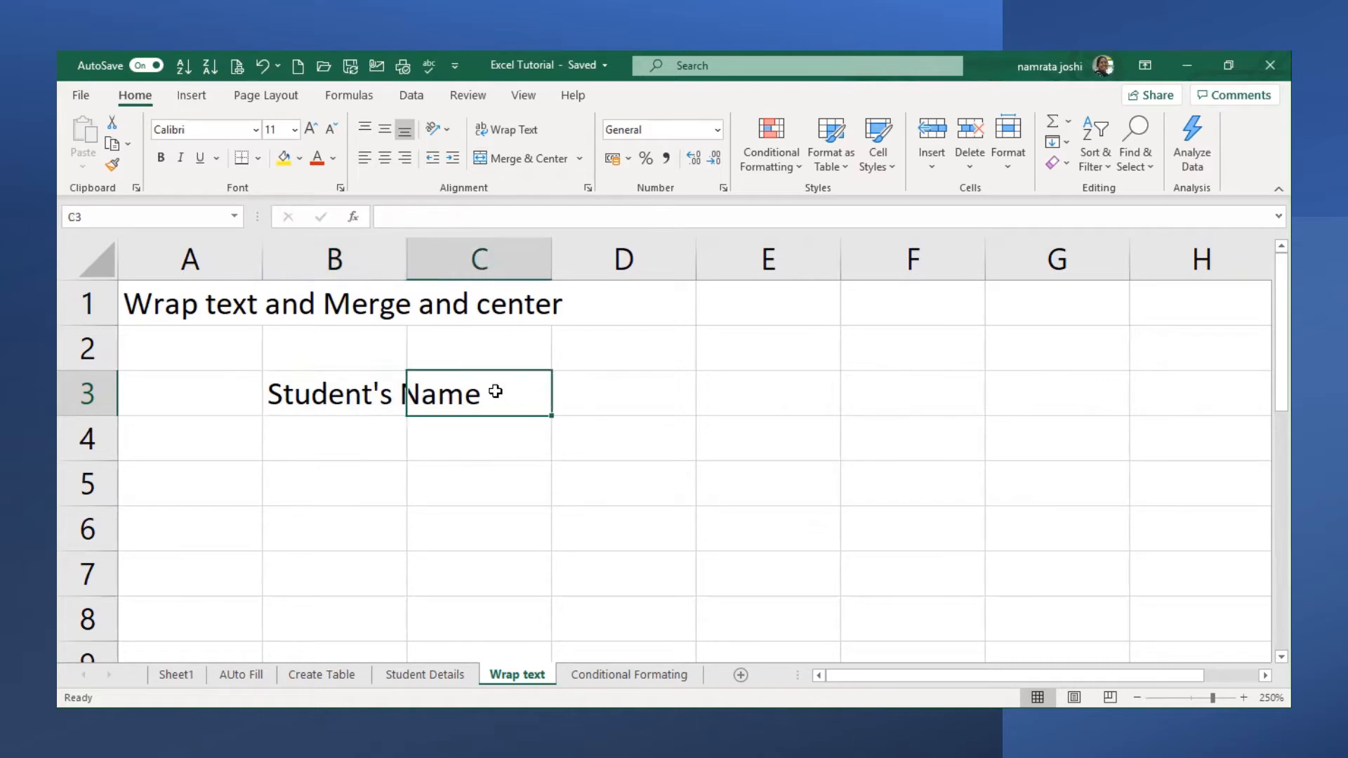
pyautogui.write('Student')
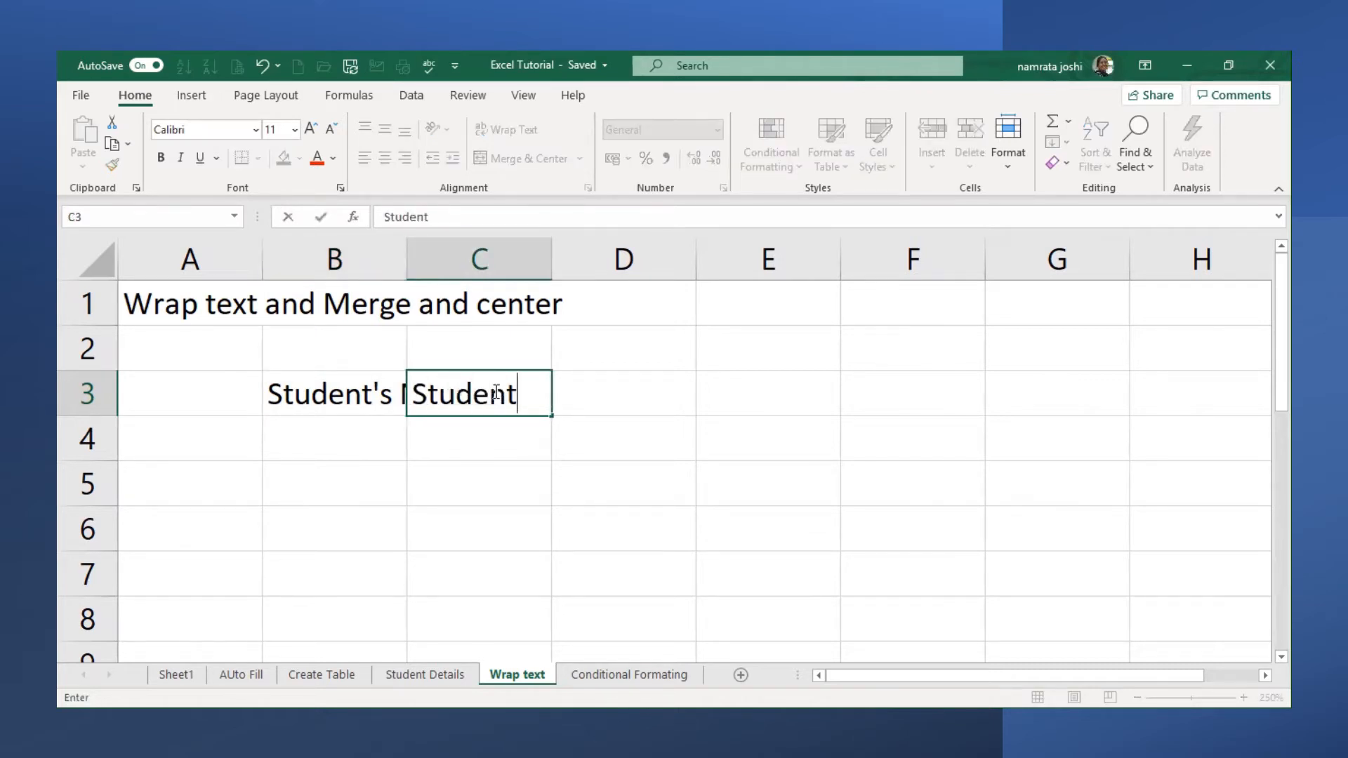
pyautogui.write("'s Father")
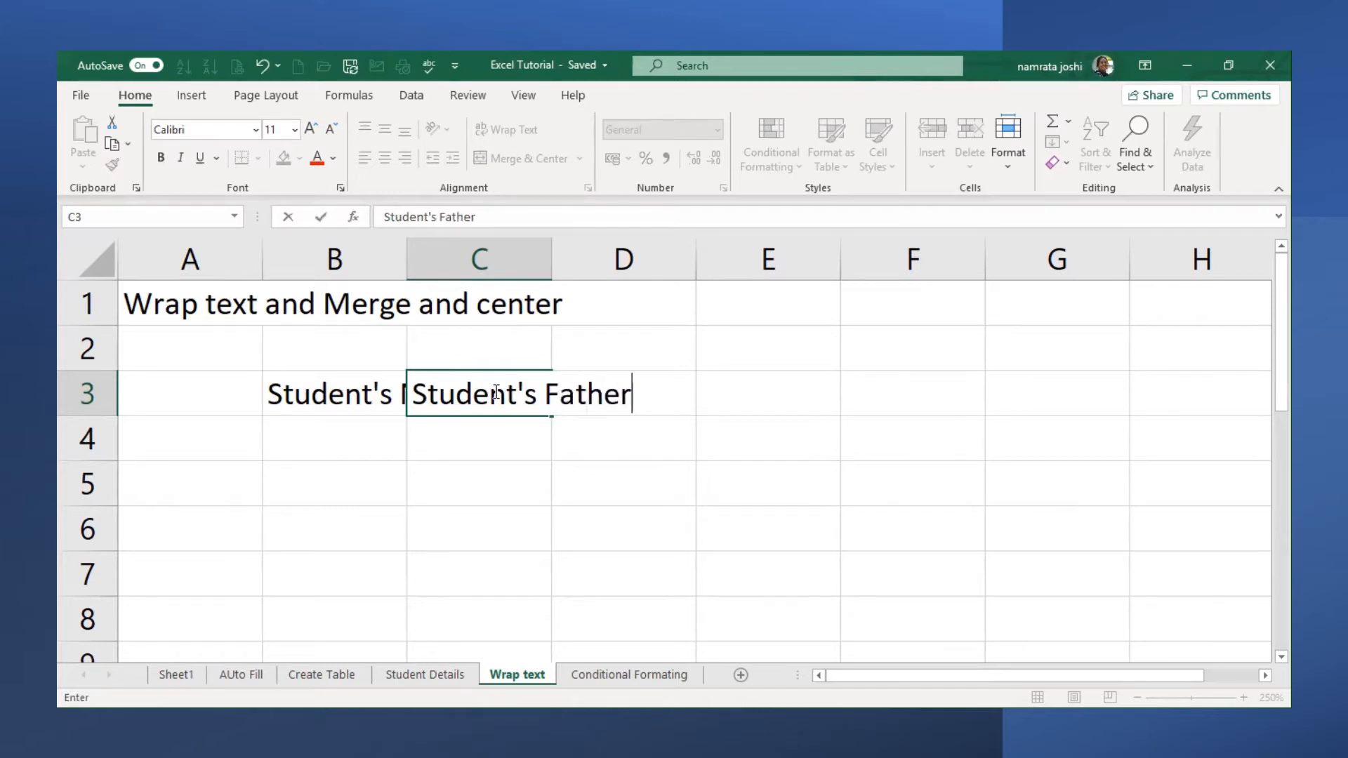
pyautogui.write("'s Name")
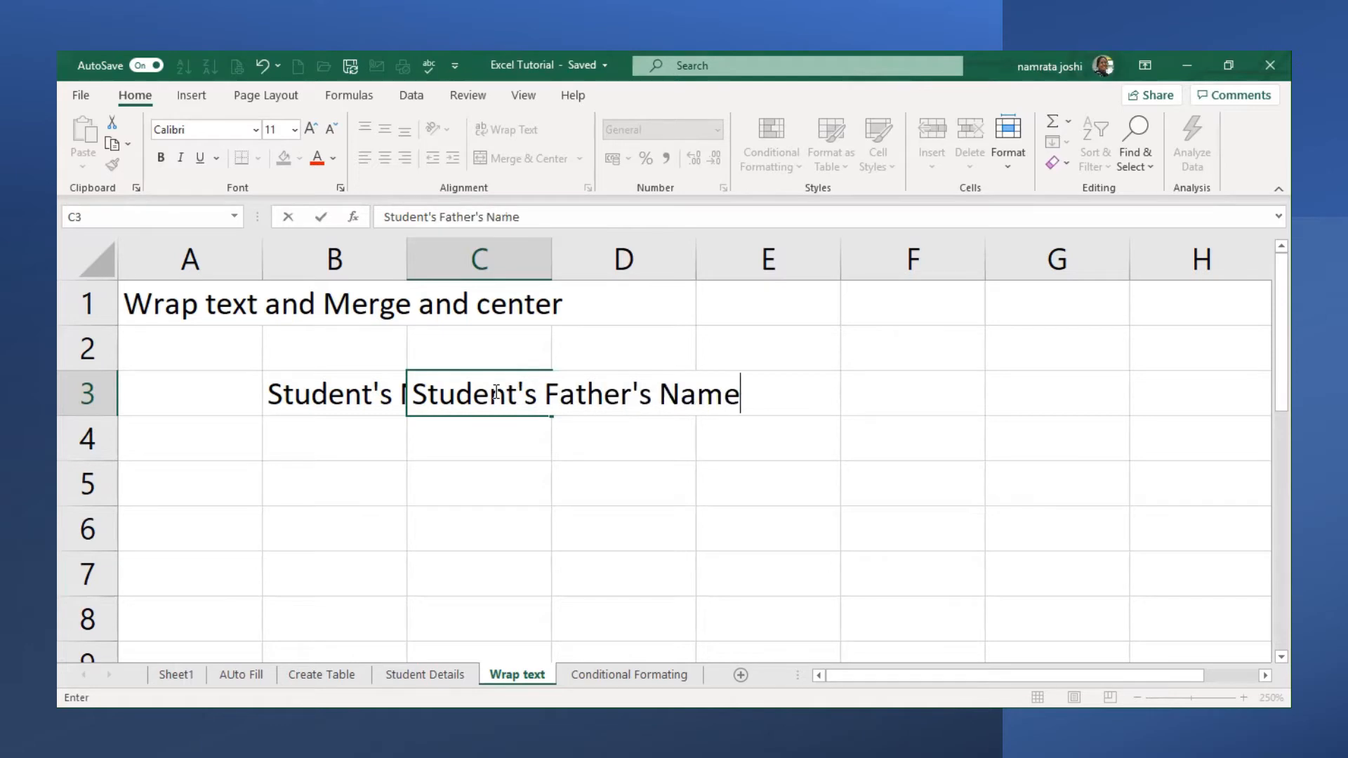
pyautogui.click(494, 482)
pyautogui.click(468, 400)
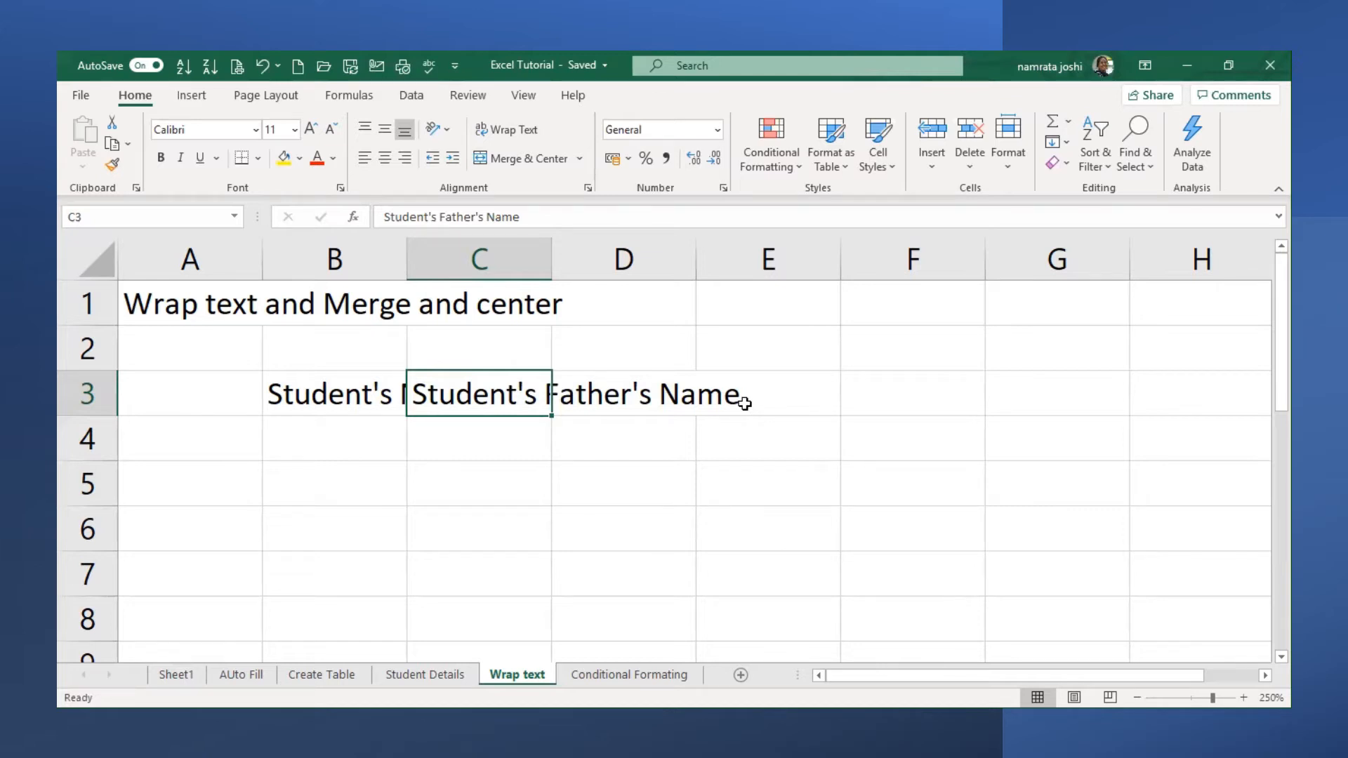
pyautogui.click(349, 398)
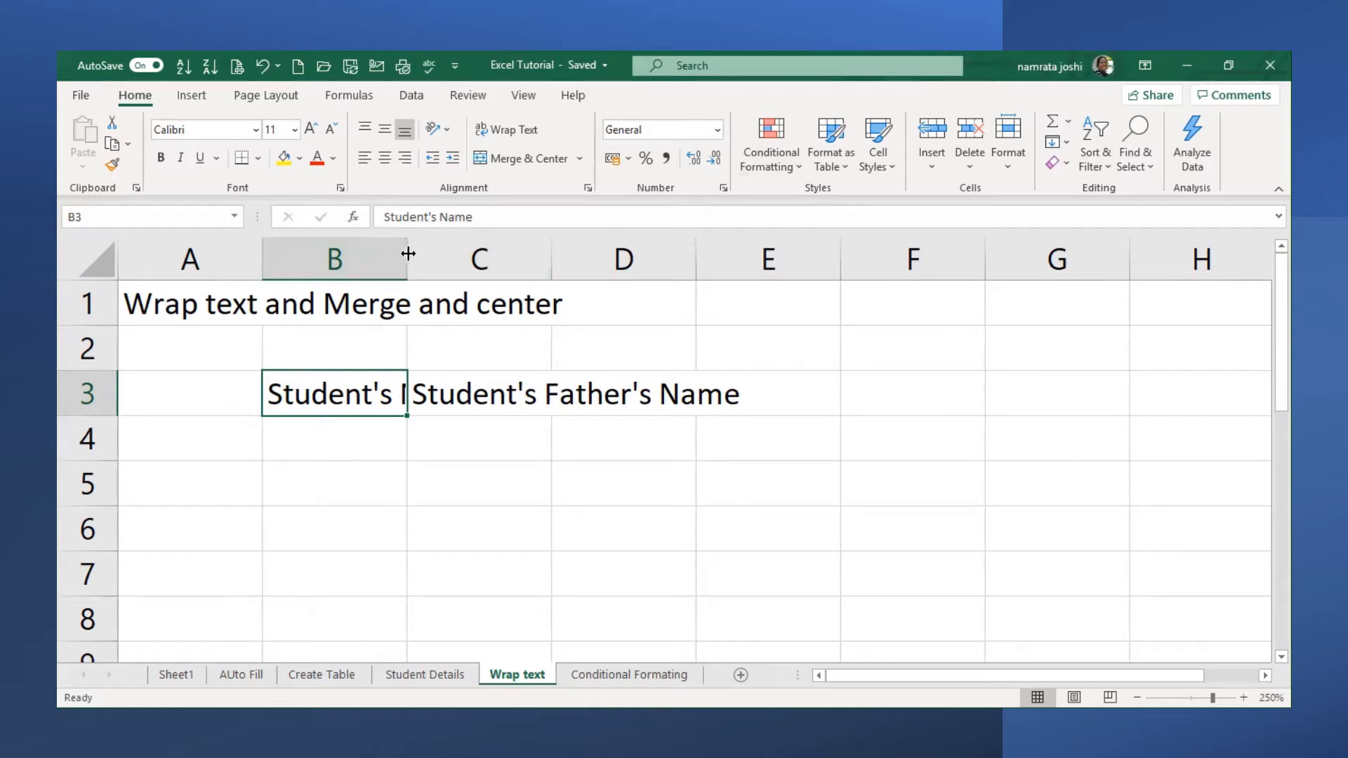
pyautogui.moveTo(406, 259); pyautogui.dragTo(515, 259)
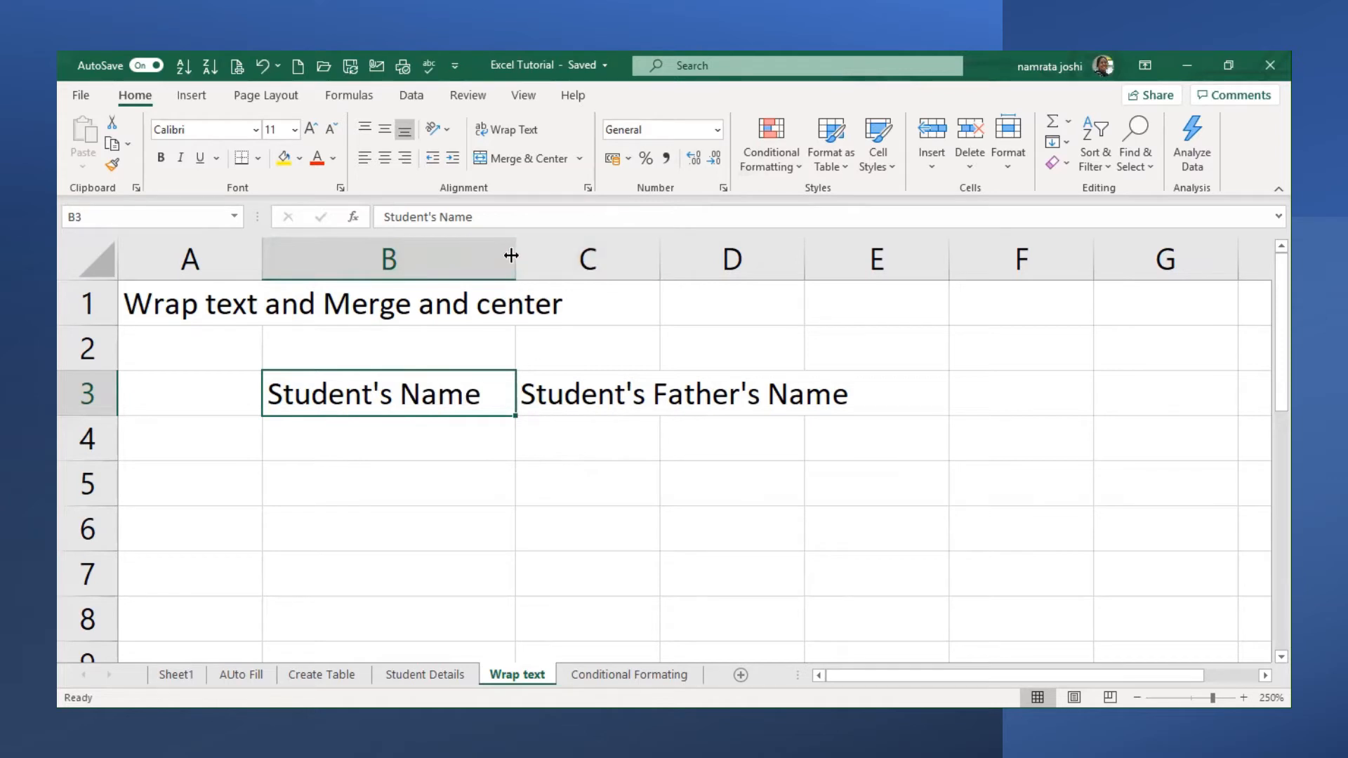
pyautogui.moveTo(511, 255); pyautogui.dragTo(415, 302)
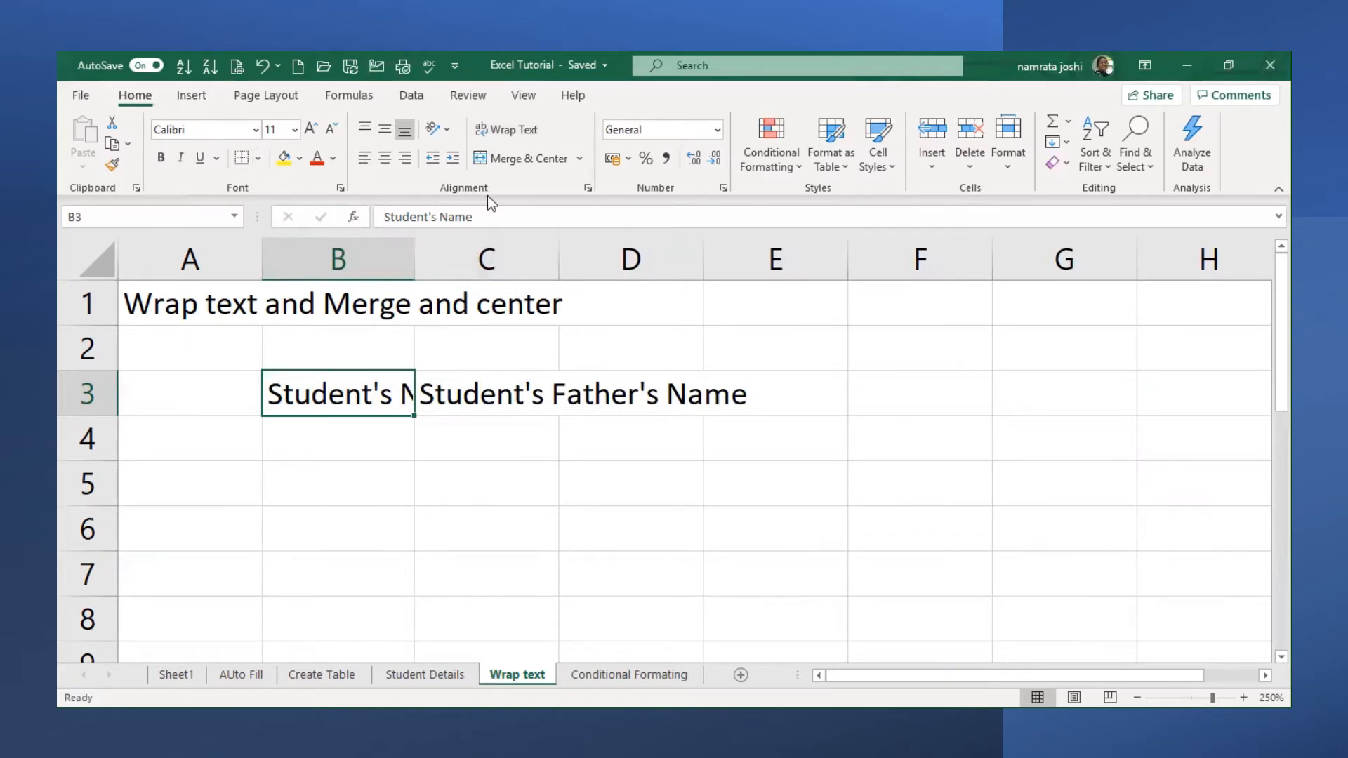
# Turn on Wrap Text for B3 and C3 so both headers show in full in a taller row 3
pyautogui.click(518, 136)
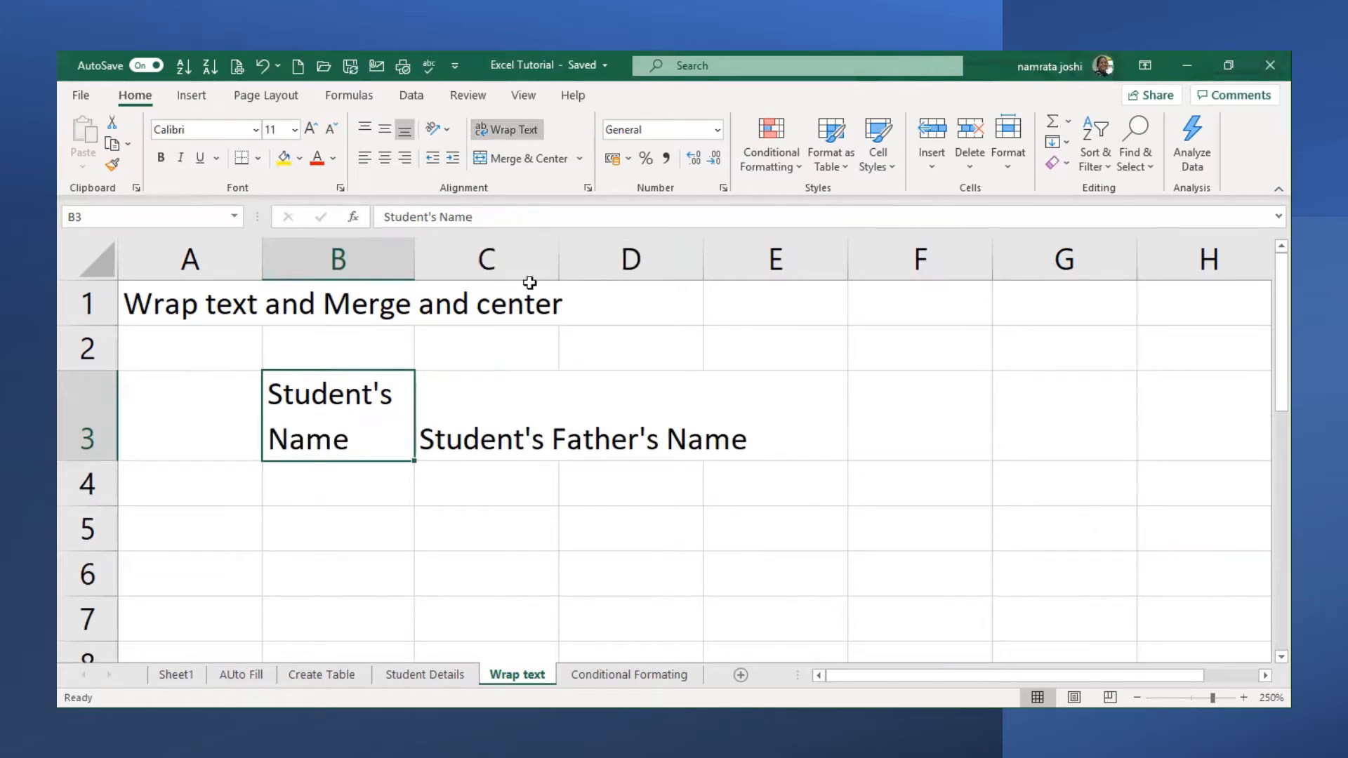
pyautogui.click(499, 438)
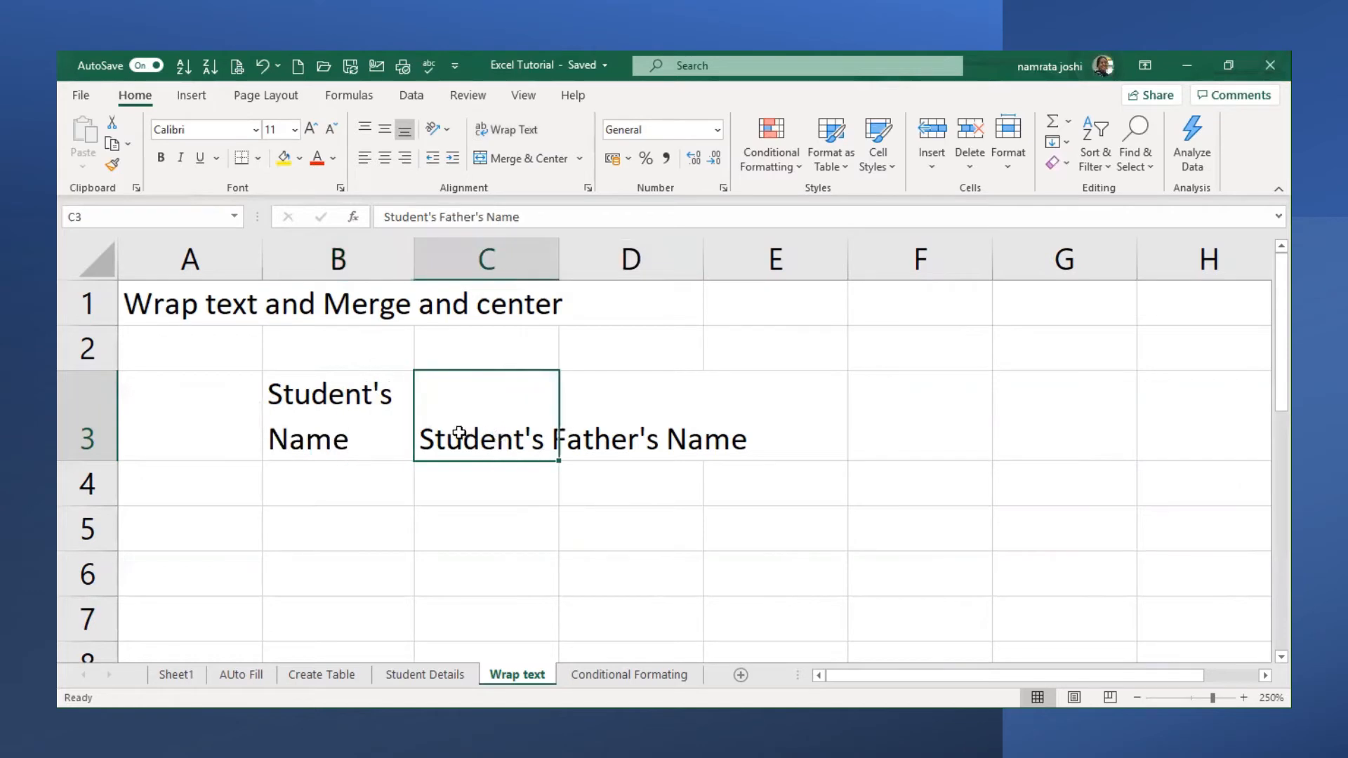
pyautogui.click(512, 130)
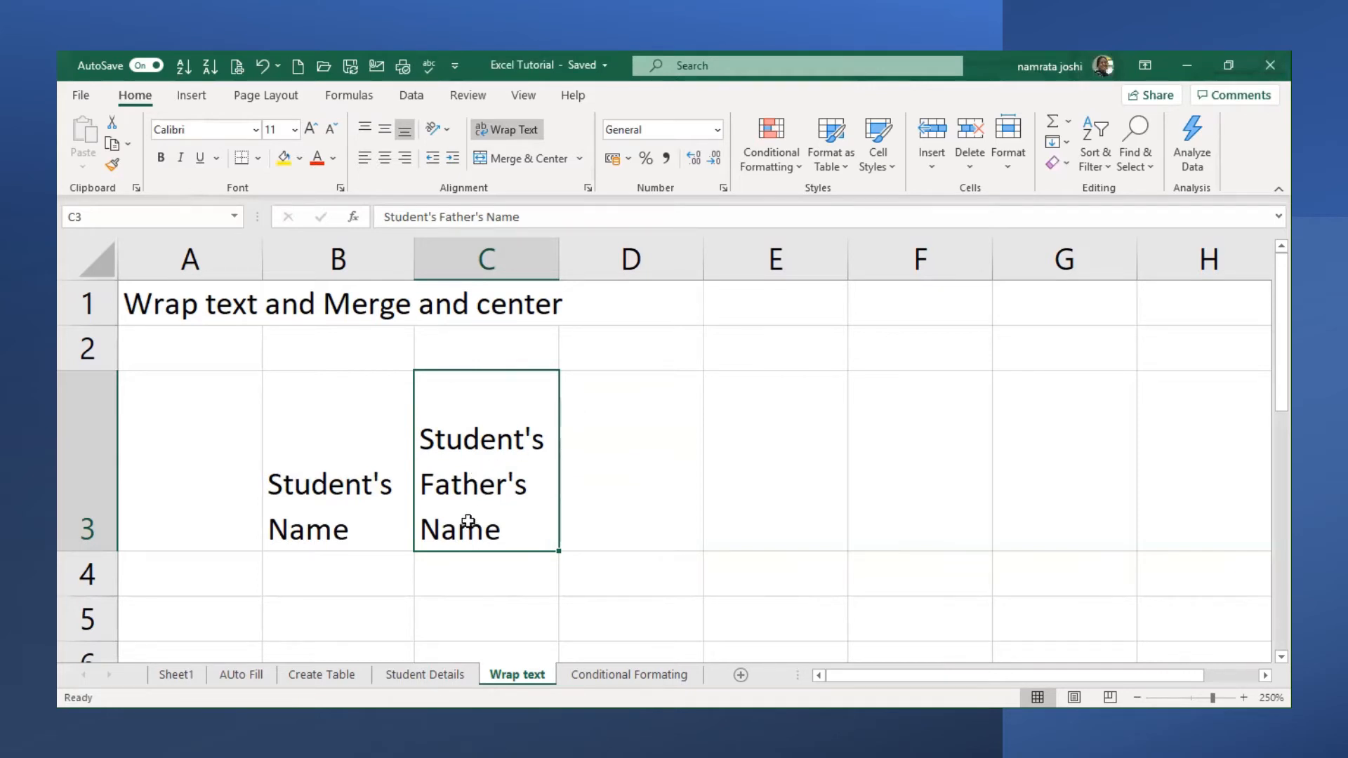
pyautogui.click(323, 470)
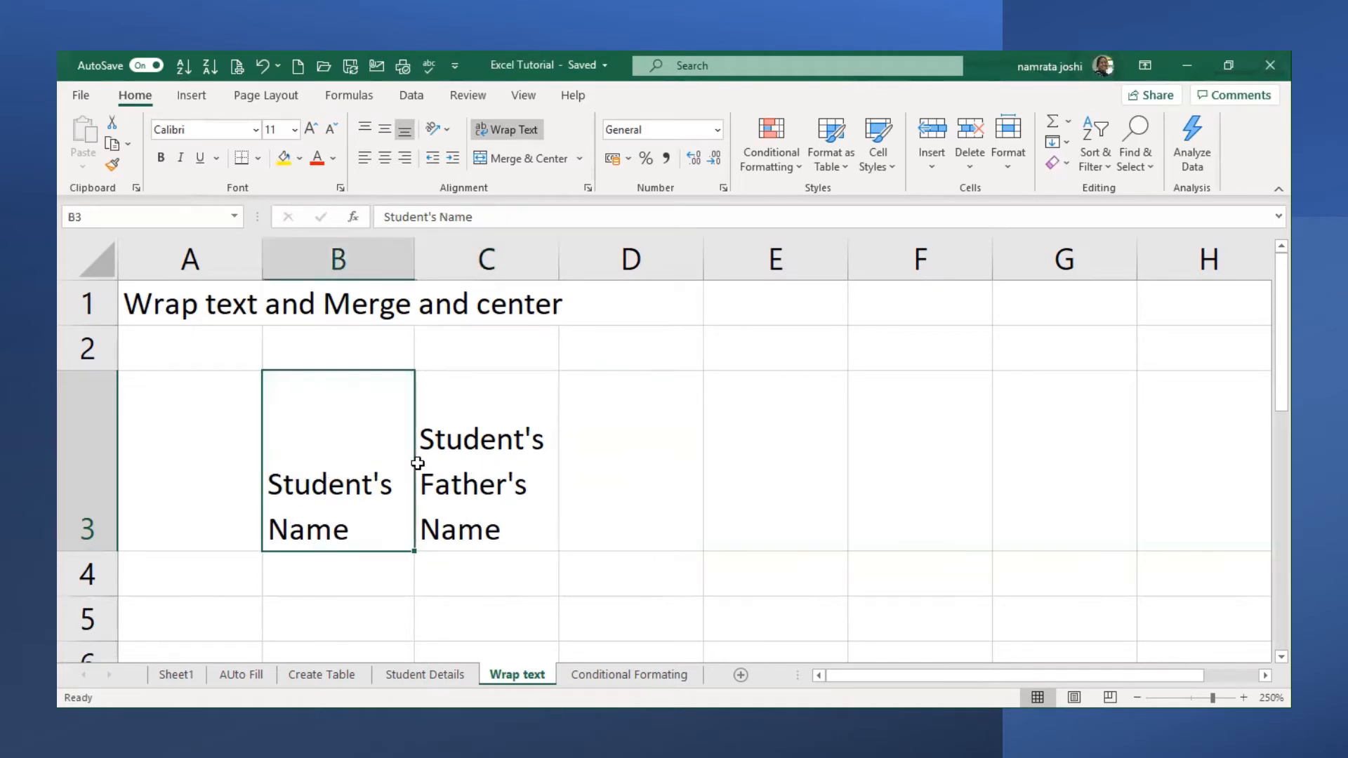
pyautogui.click(449, 464)
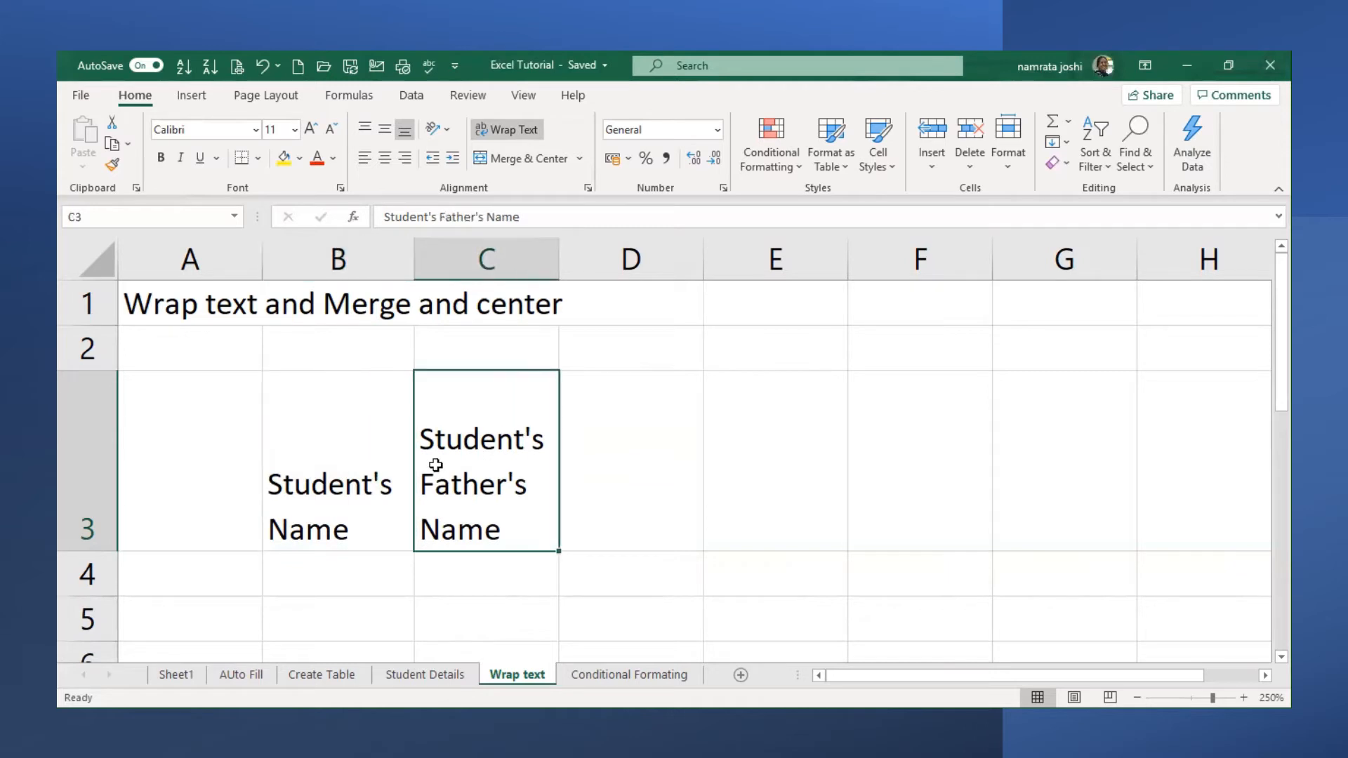
pyautogui.click(362, 469)
pyautogui.click(470, 481)
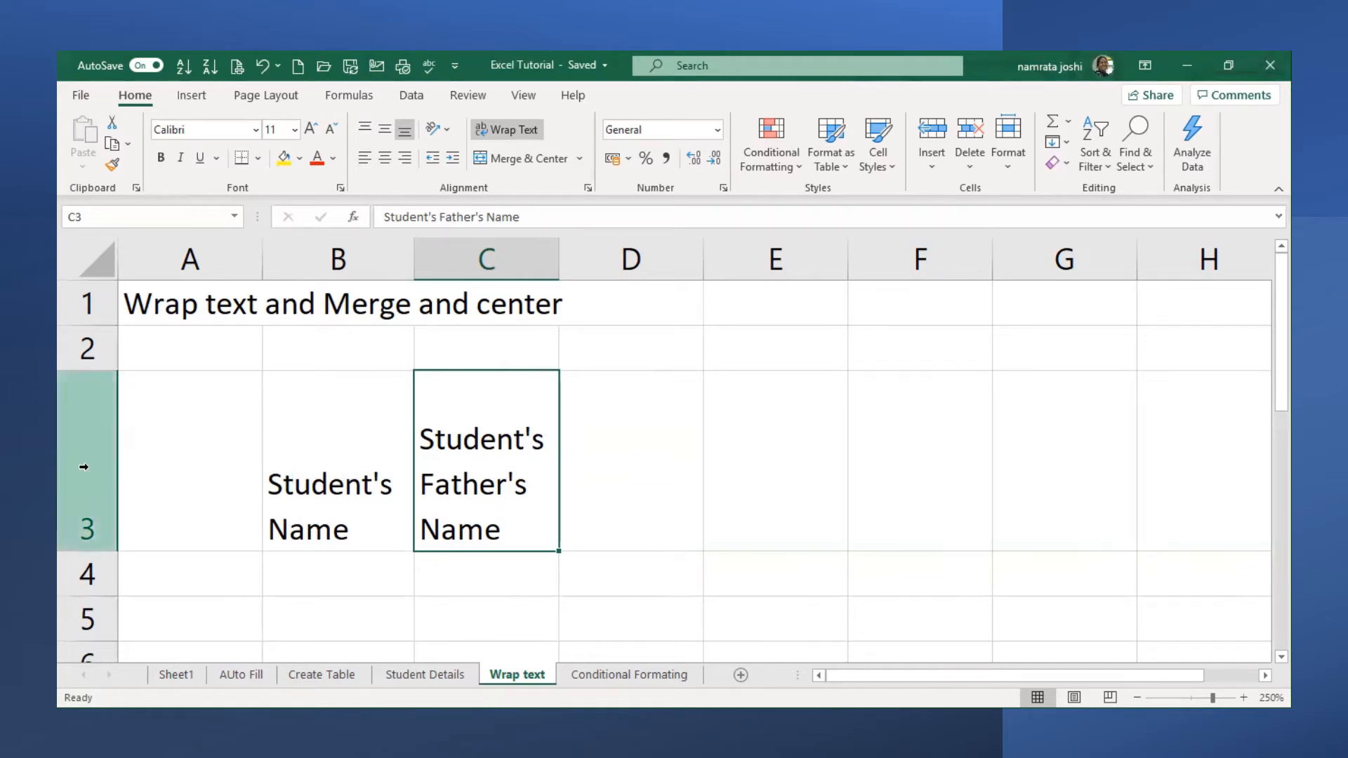
pyautogui.click(187, 457)
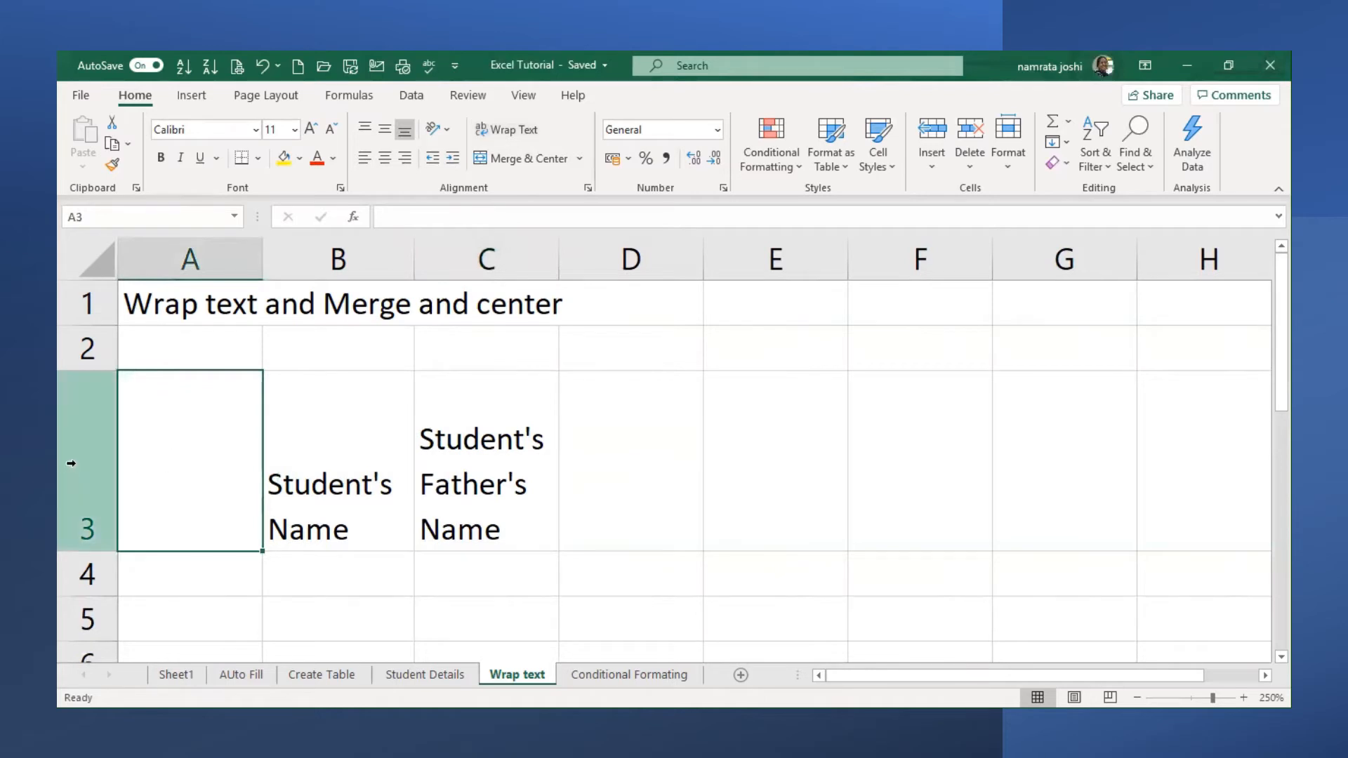
pyautogui.click(93, 462)
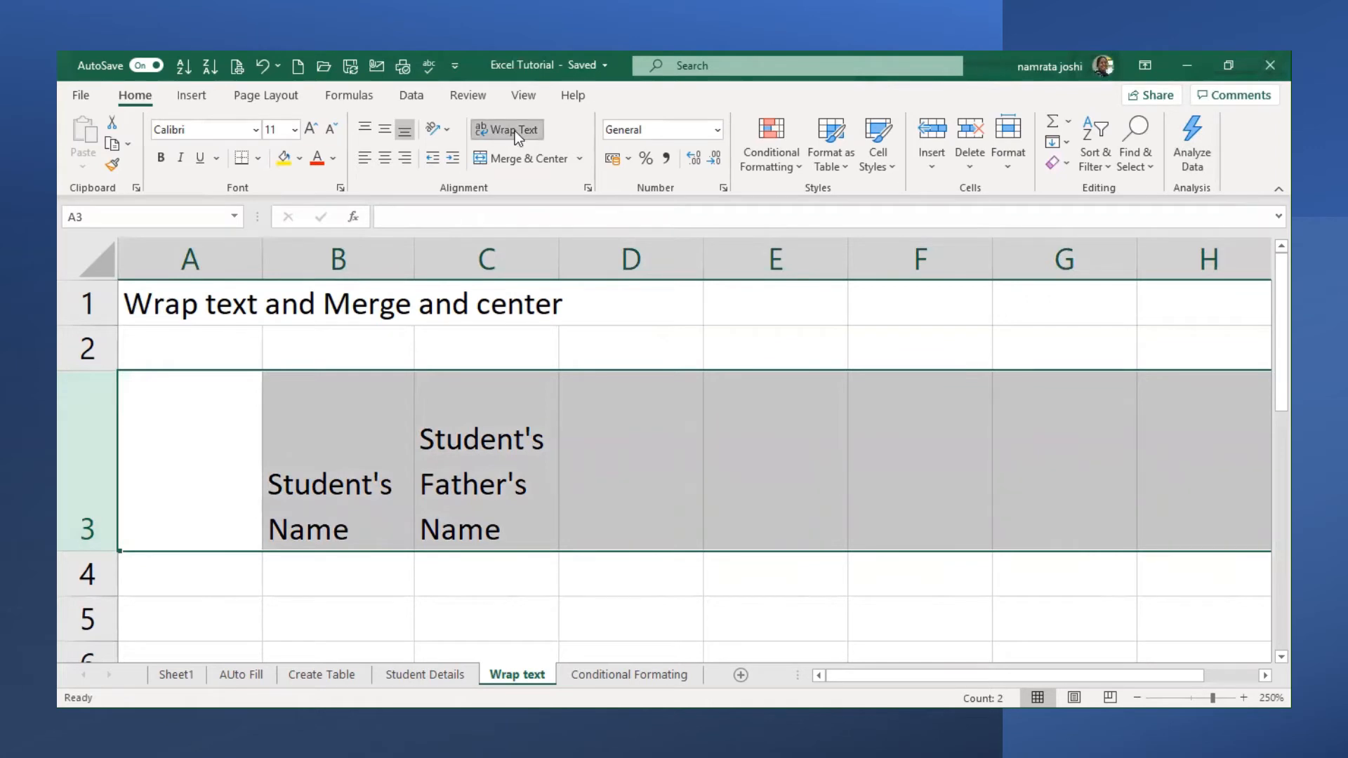
pyautogui.click(510, 504)
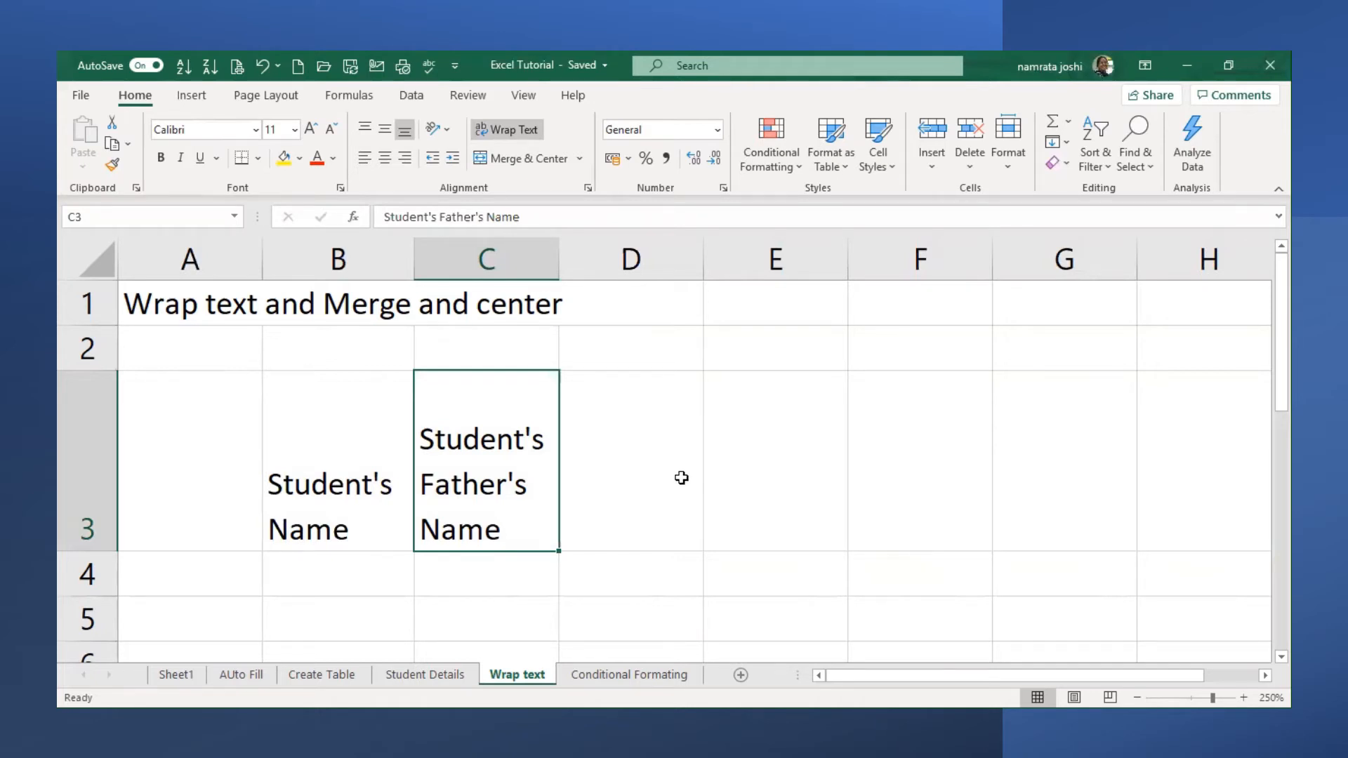
pyautogui.scroll(-1, 634, 546)
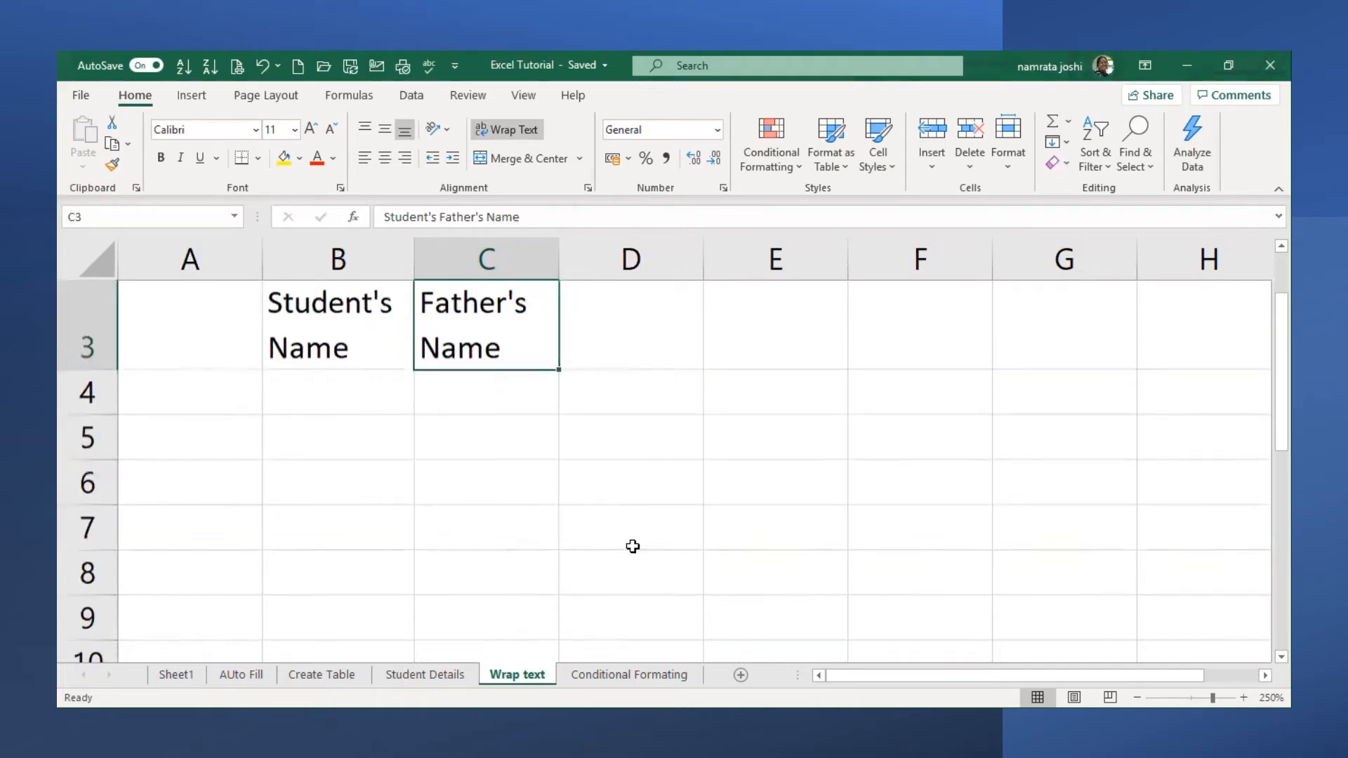
pyautogui.scroll(1, 632, 546)
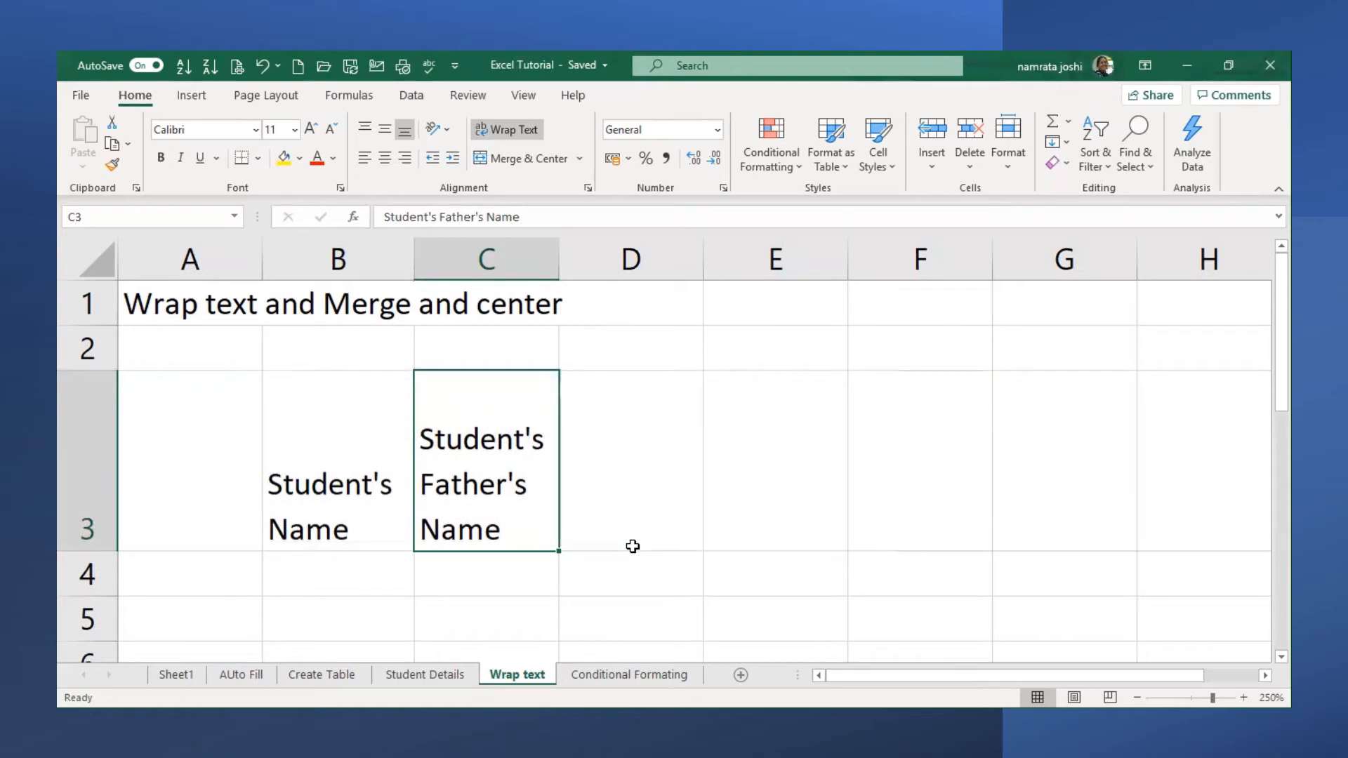
pyautogui.scroll(-1, 632, 543)
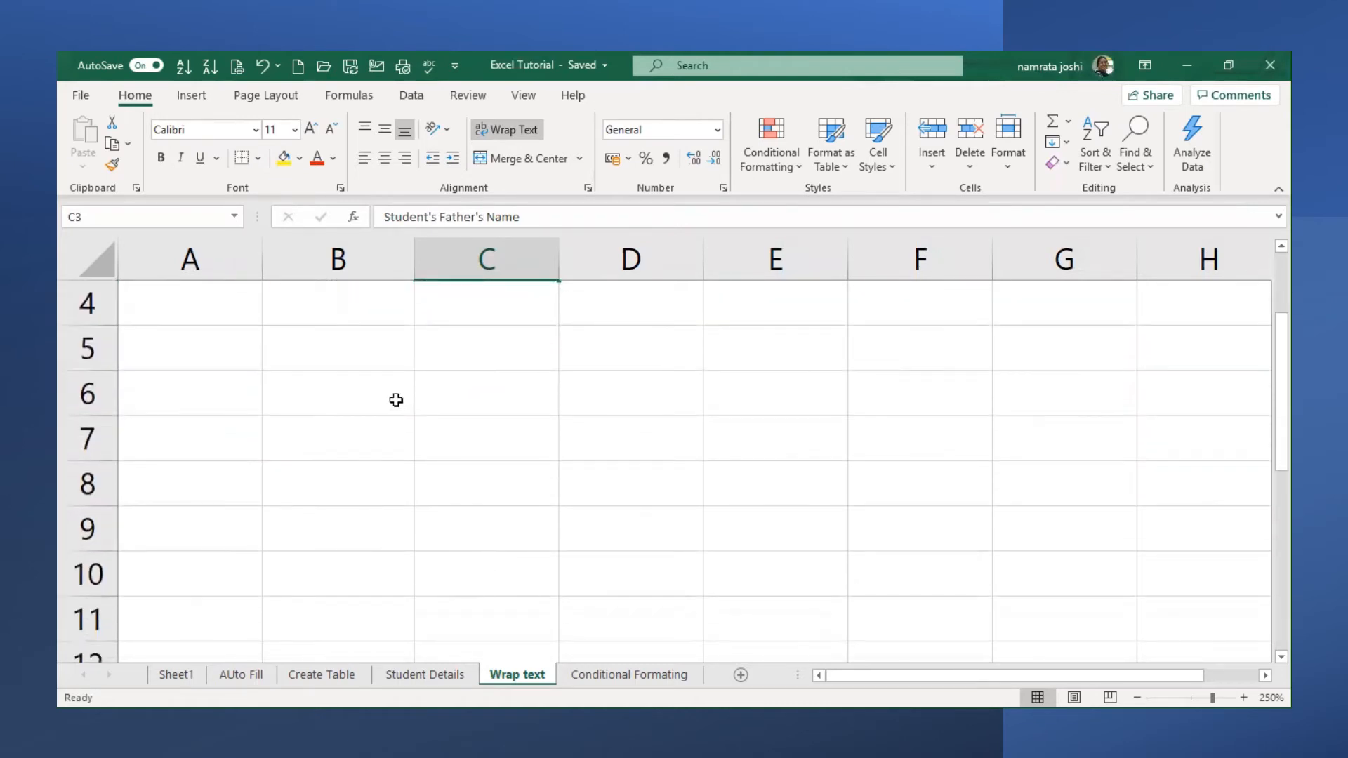
pyautogui.click(351, 316)
pyautogui.scroll(1, 358, 315)
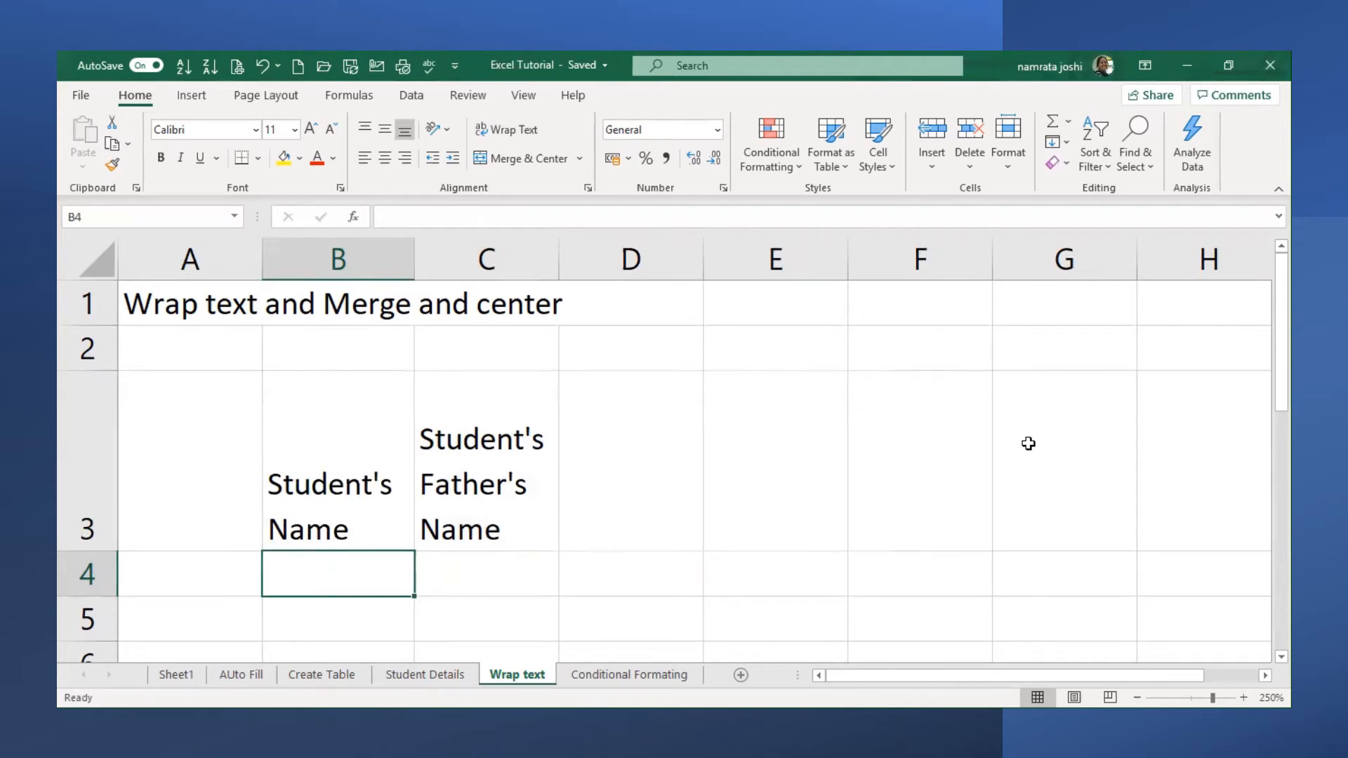
# Type the student's full name in B4, with a line break before the surname
pyautogui.write('Shr')
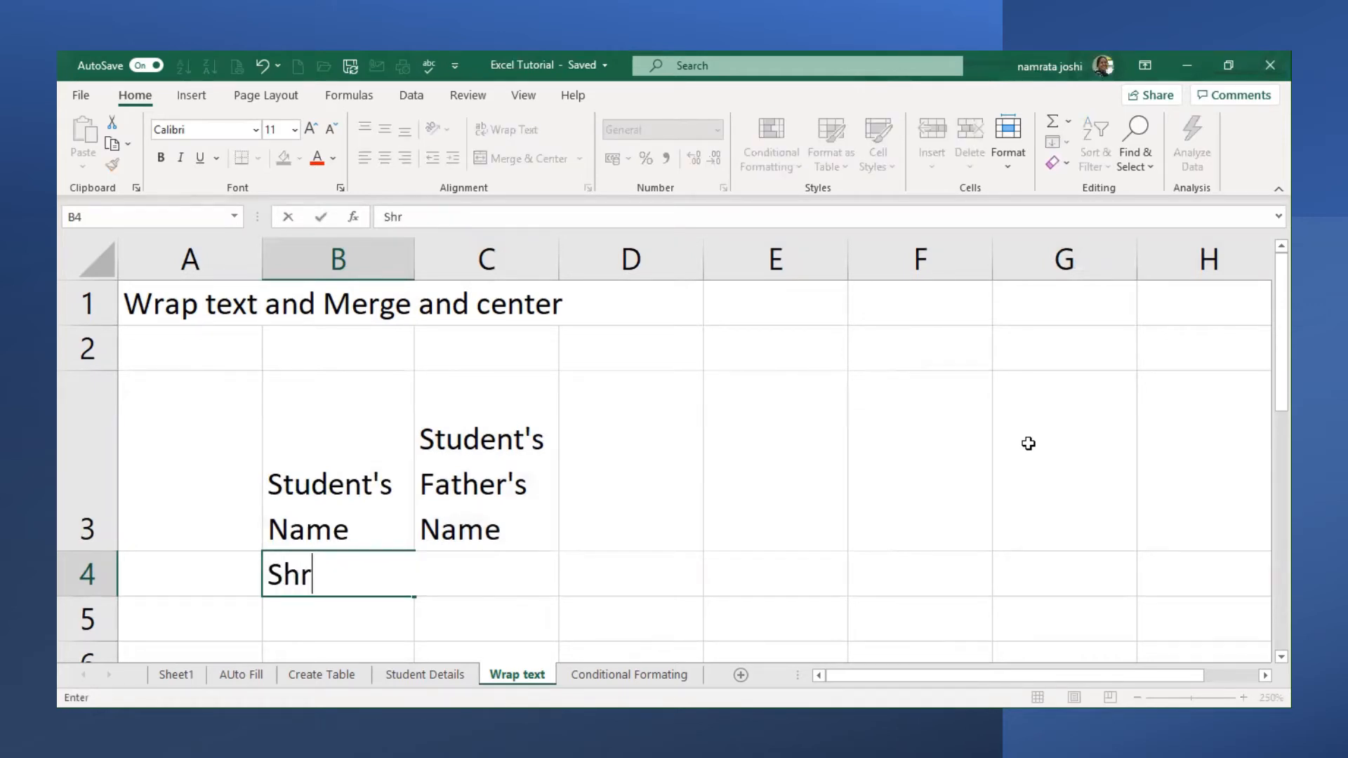
pyautogui.write('ee Ra')
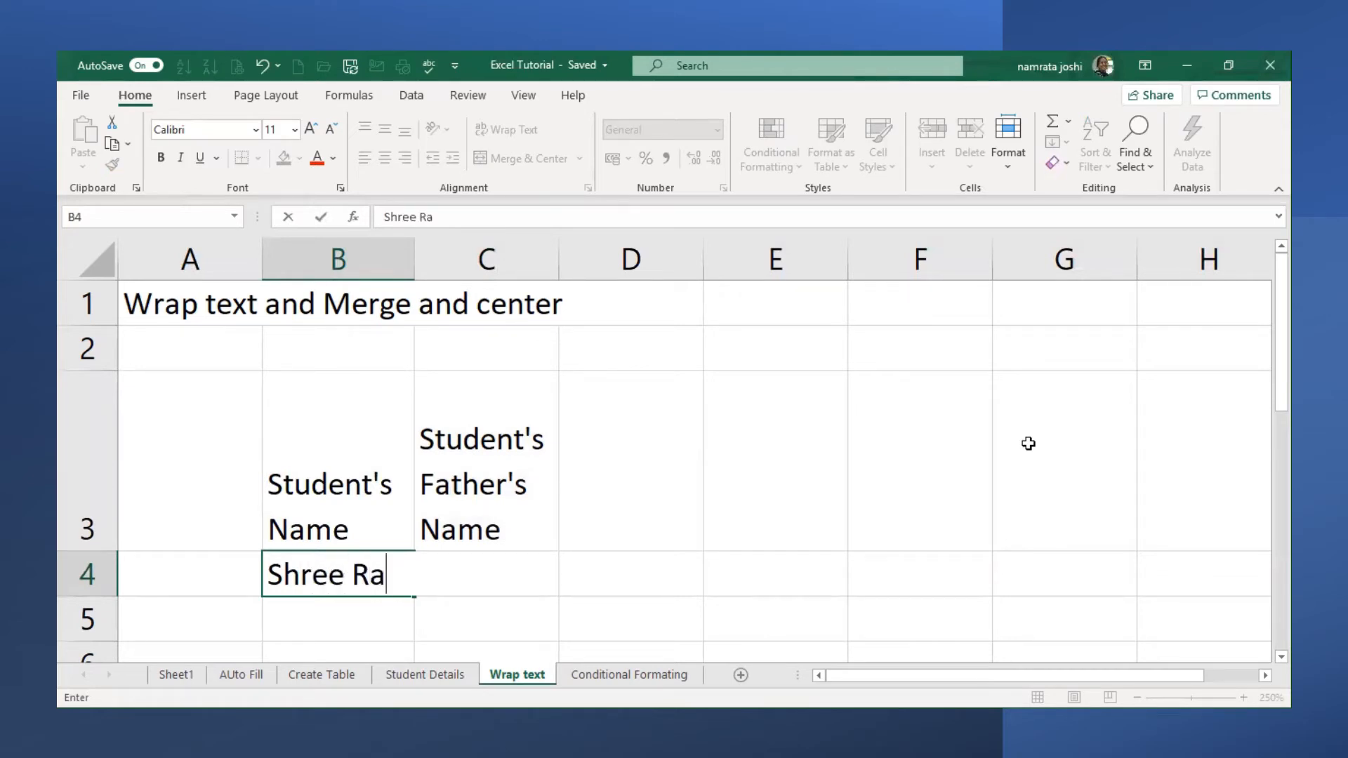
pyautogui.write('m')
pyautogui.hotkey('alt', 'Return')
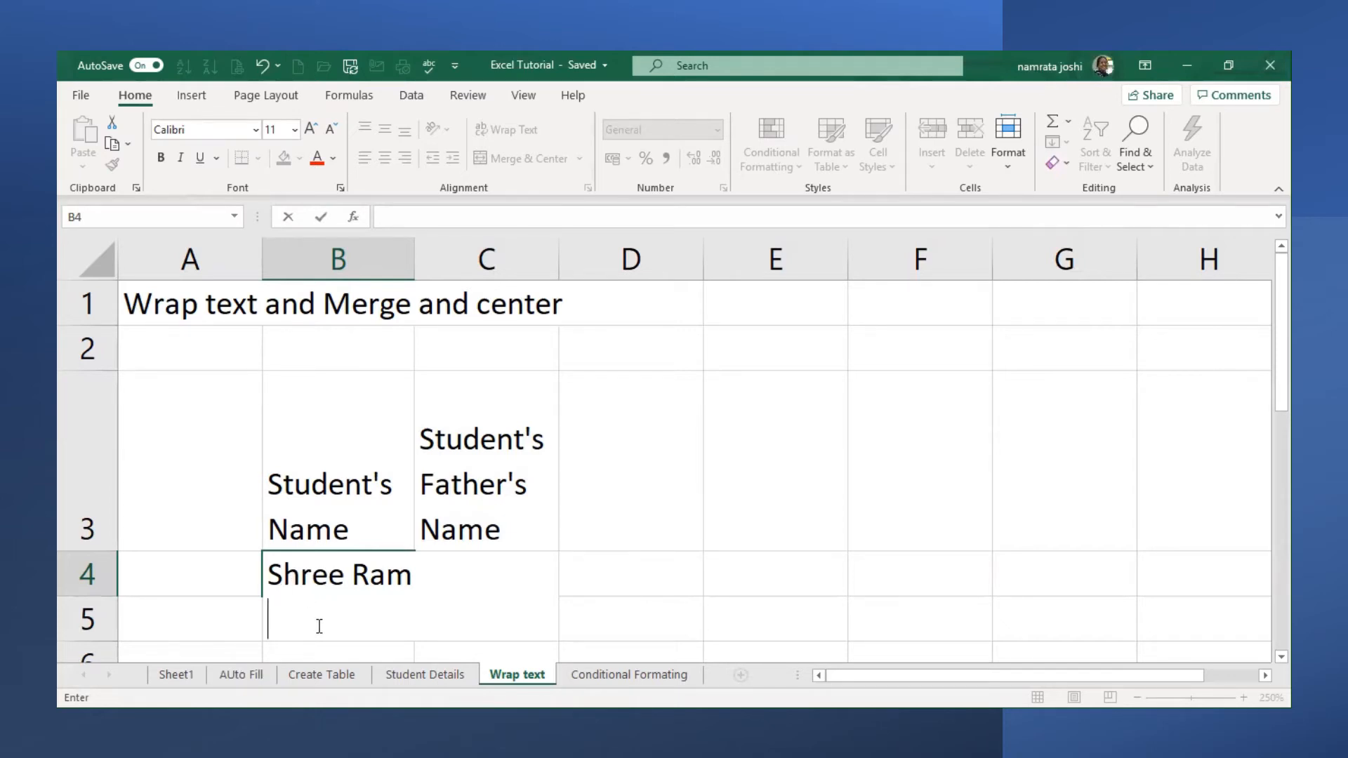
pyautogui.write('Sharma')
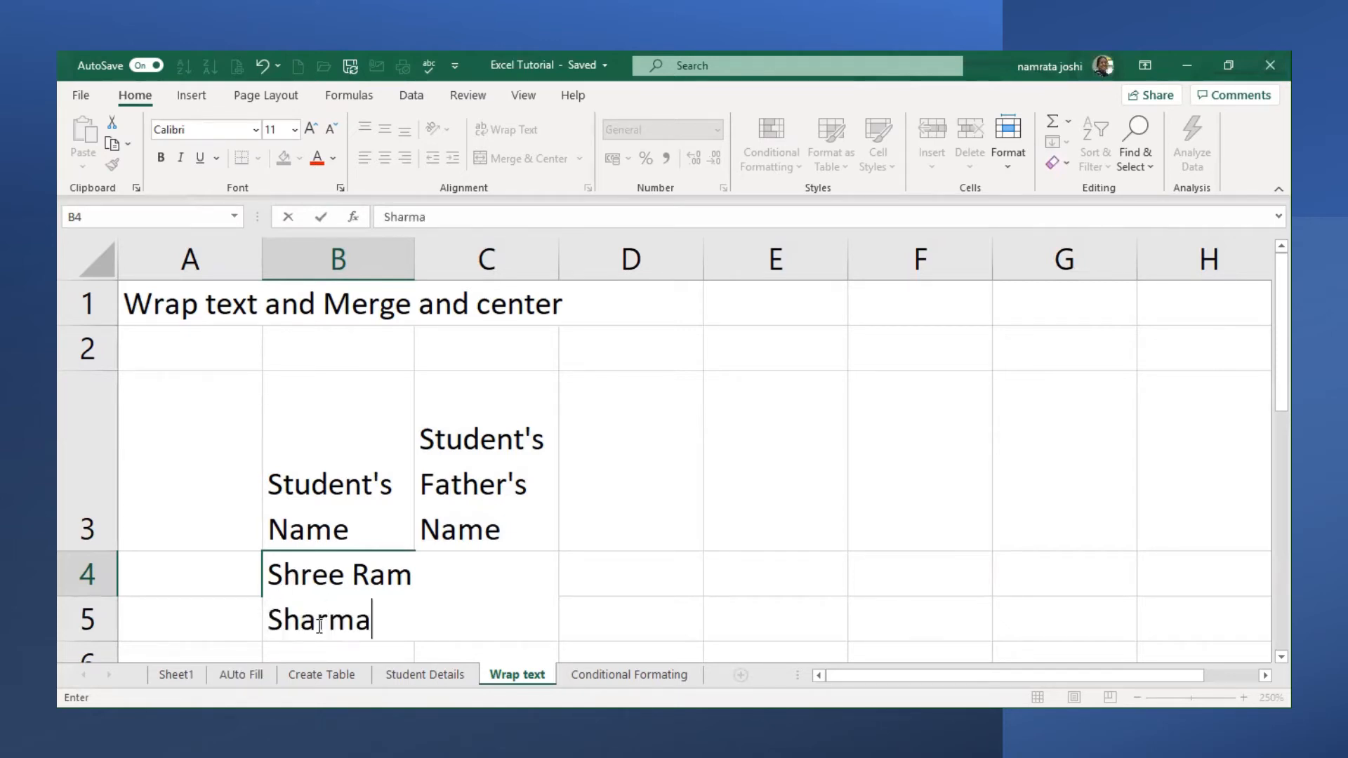
pyautogui.press('Return')
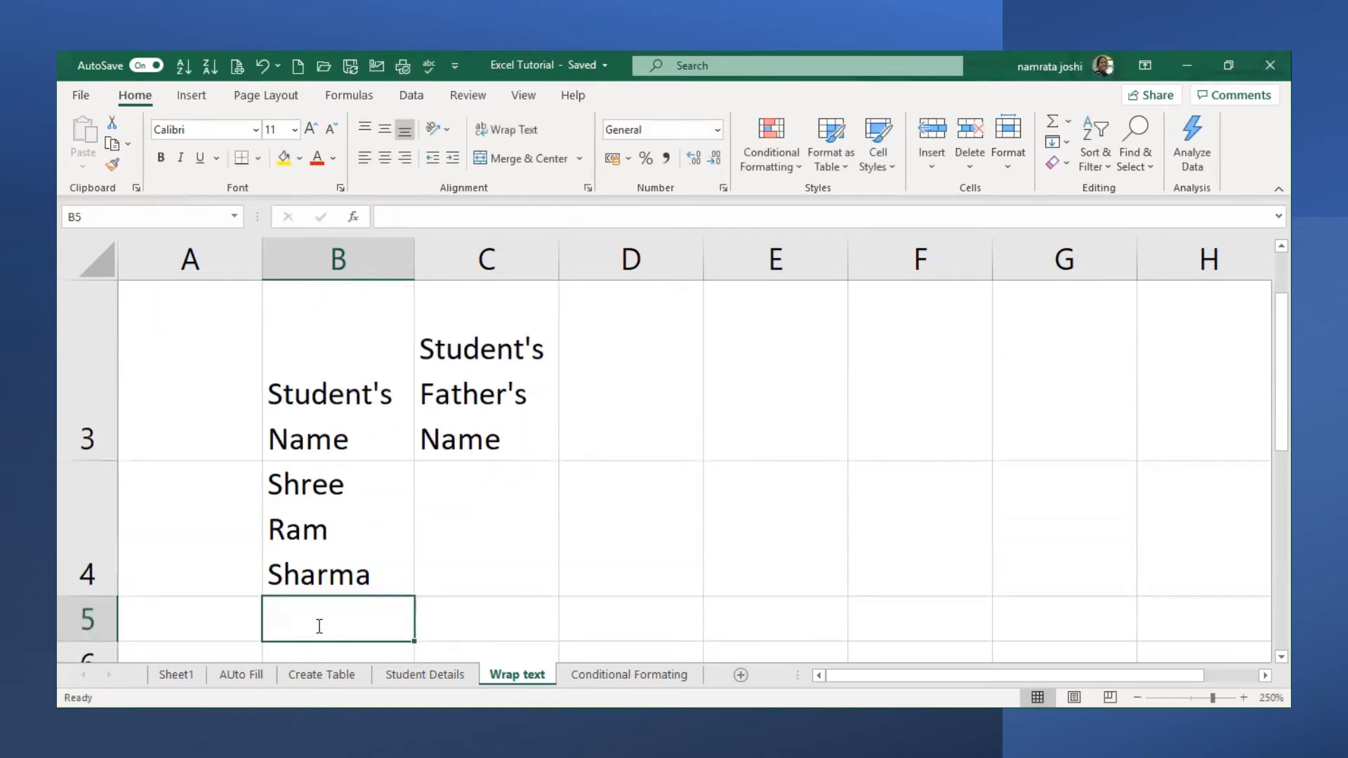
pyautogui.click(341, 506)
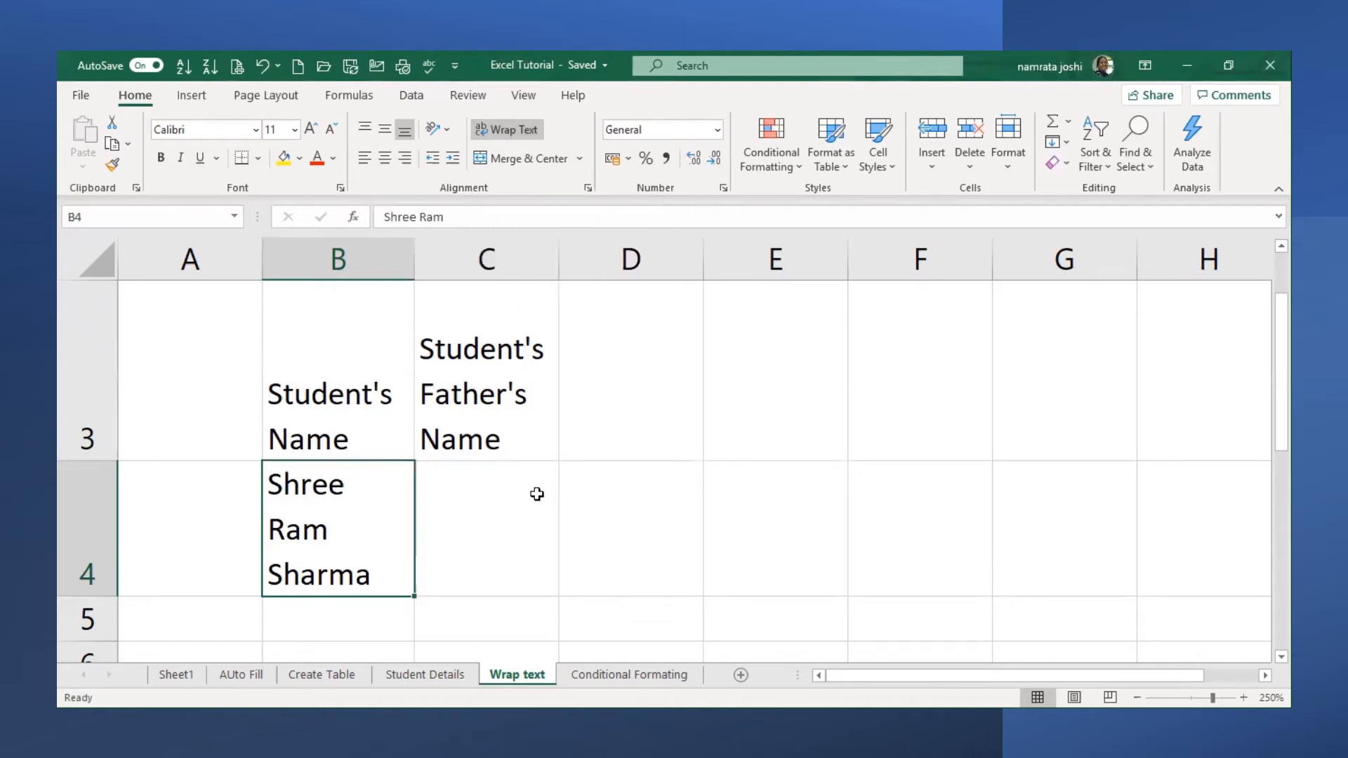
# Look over rows 2 and 3, then move to cell D3 for the next headers
pyautogui.scroll(2, 537, 494)
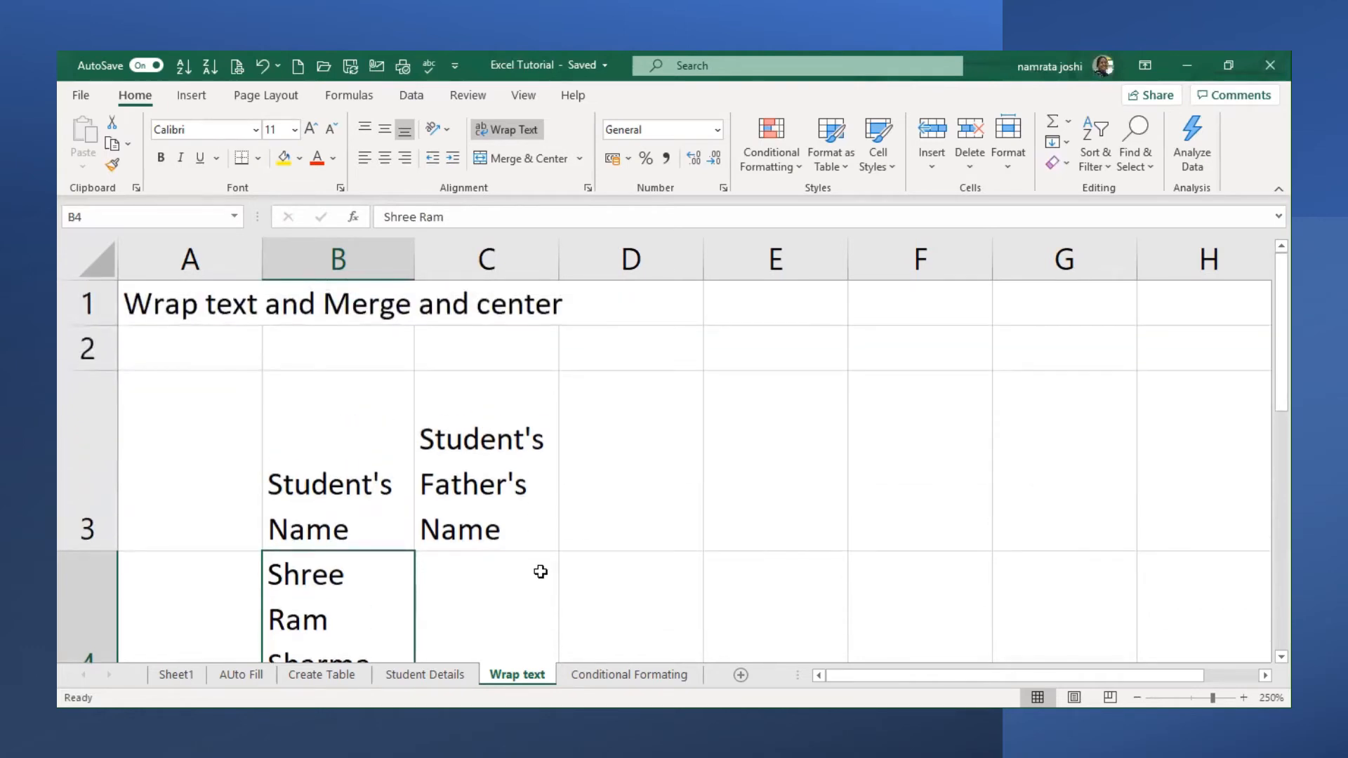
pyautogui.click(220, 364)
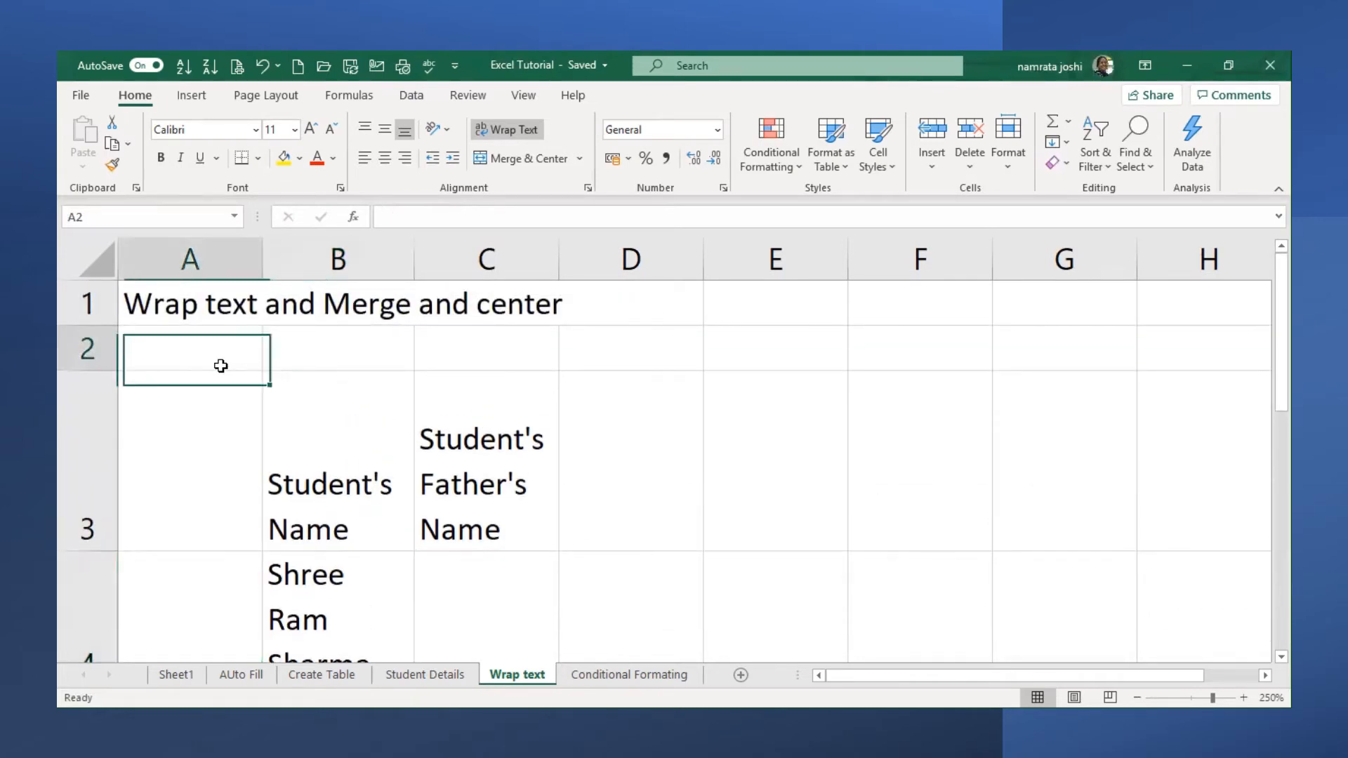
pyautogui.click(374, 366)
pyautogui.click(496, 347)
pyautogui.click(611, 355)
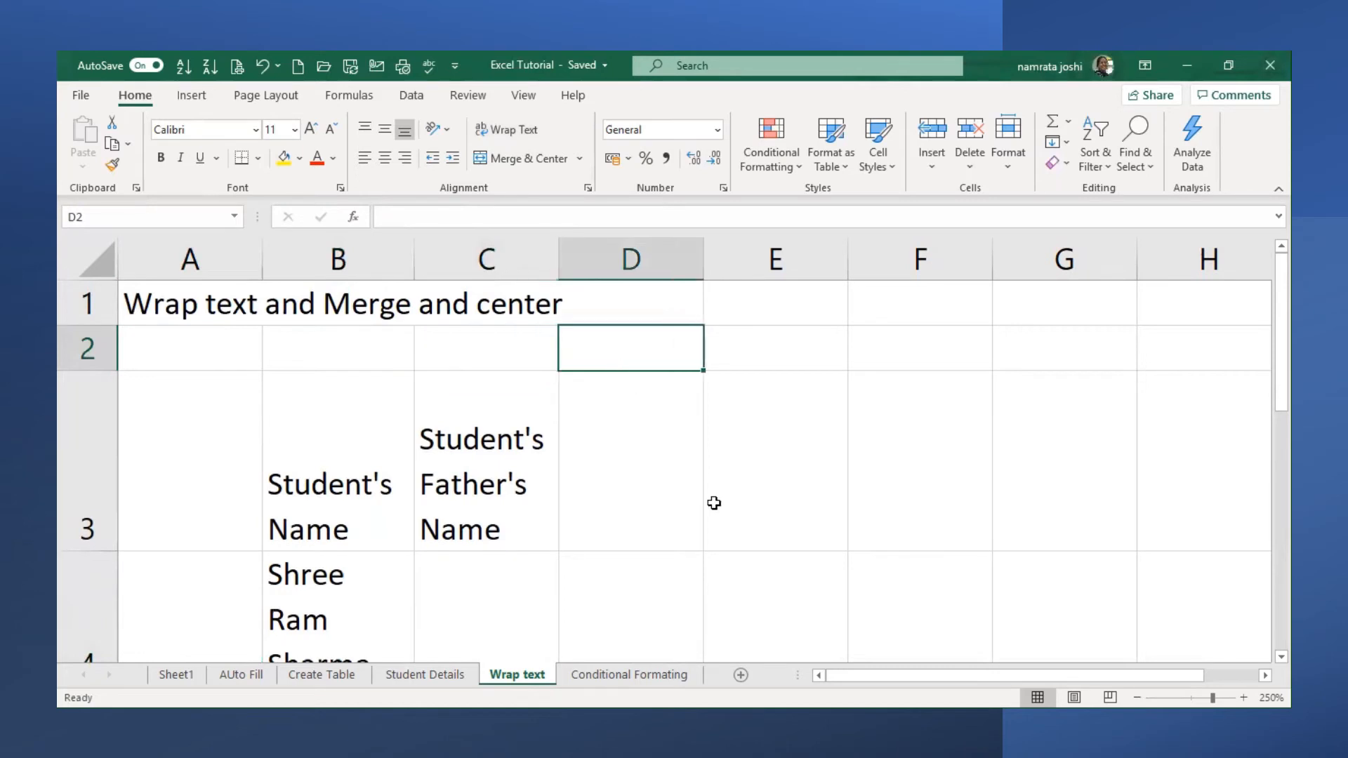
pyautogui.click(713, 503)
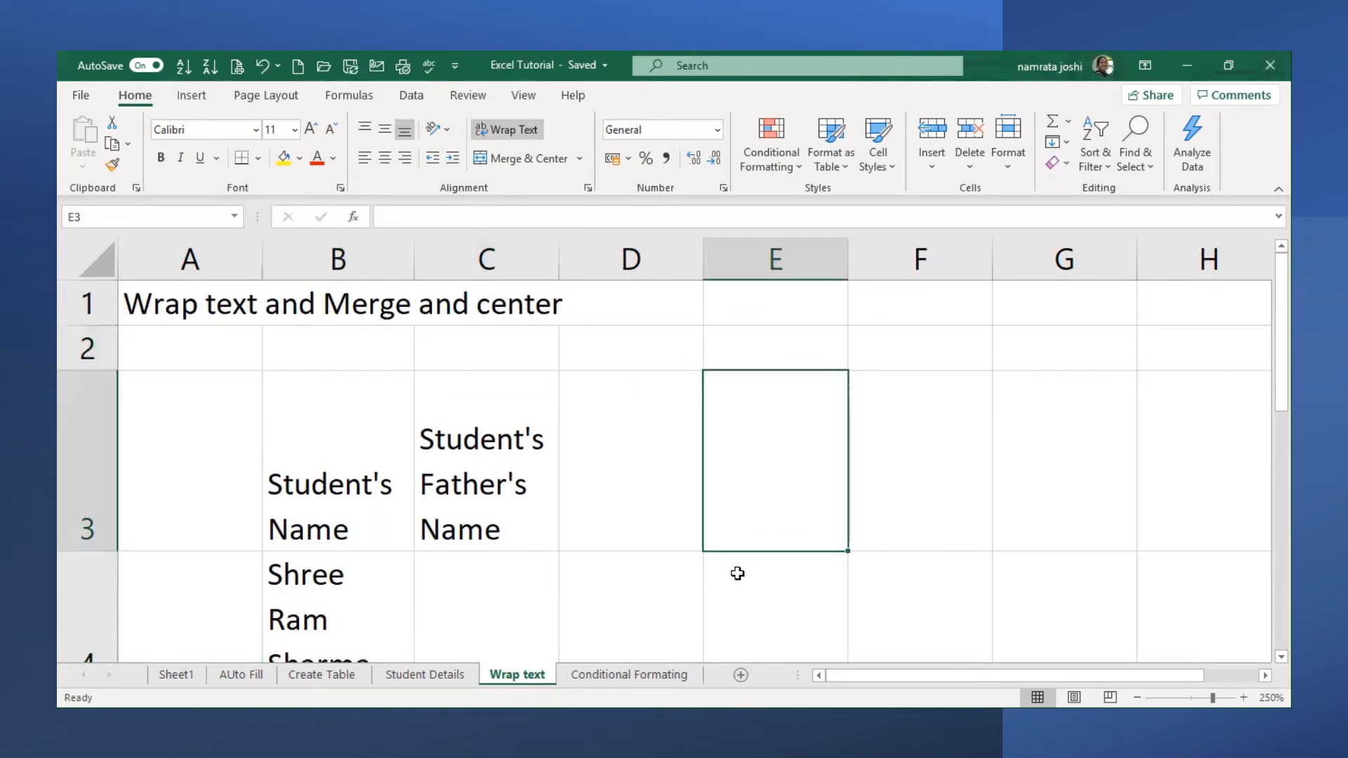
pyautogui.click(911, 443)
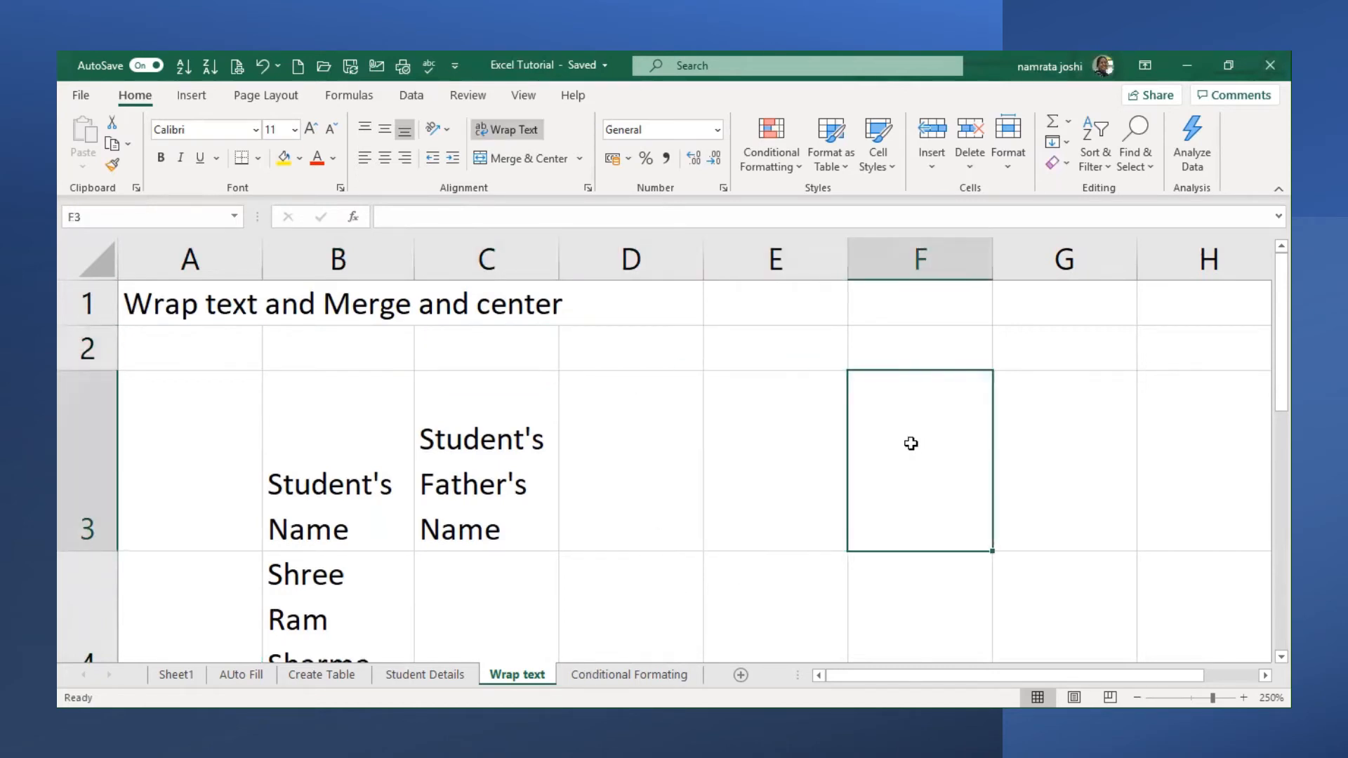
pyautogui.click(1265, 675)
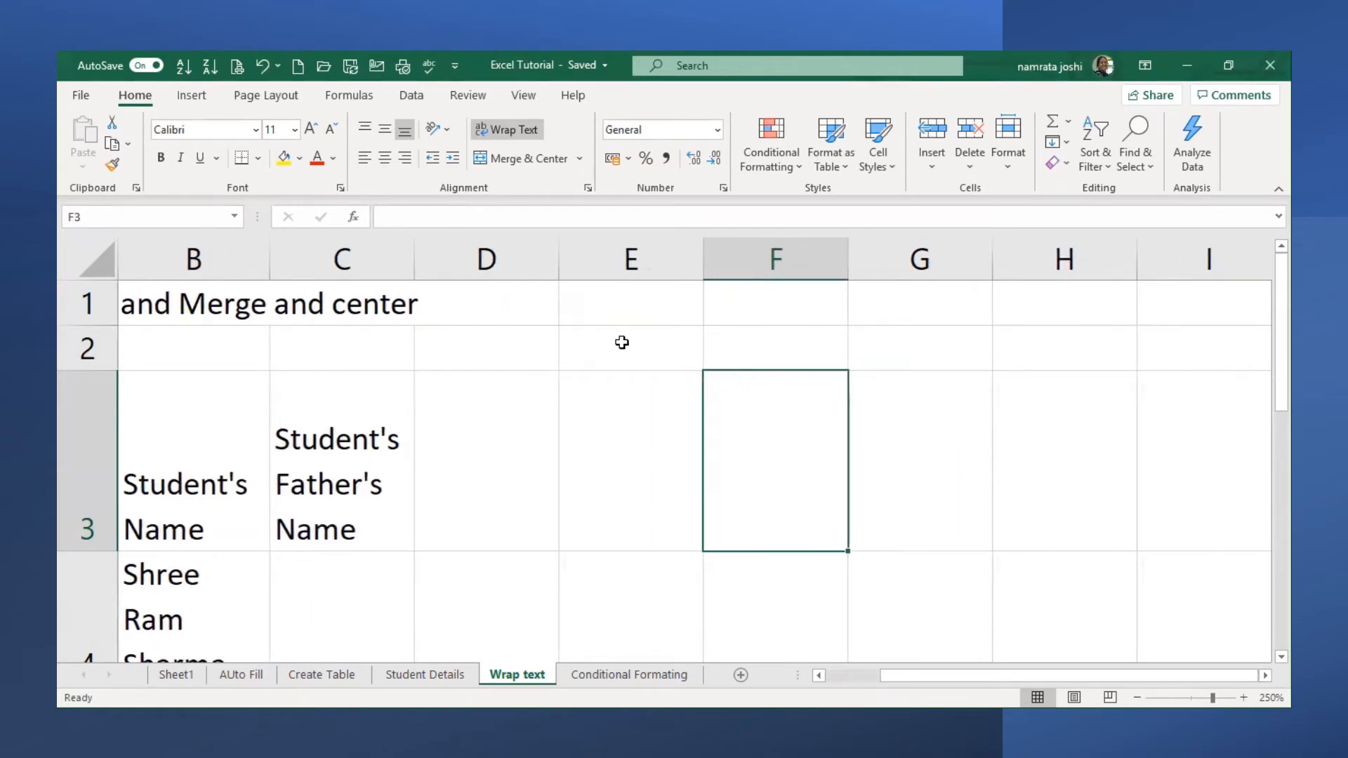
pyautogui.click(674, 345)
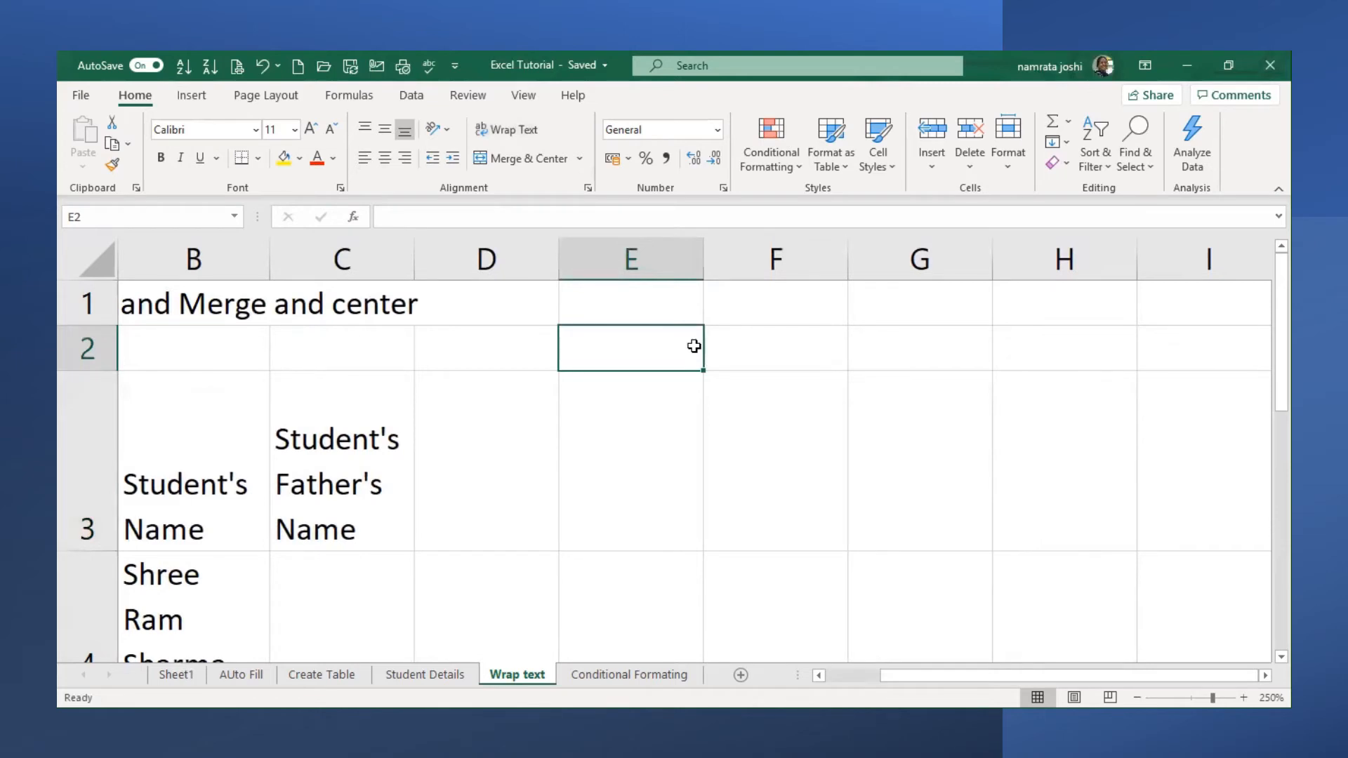
pyautogui.press('Down')
pyautogui.press('Left')
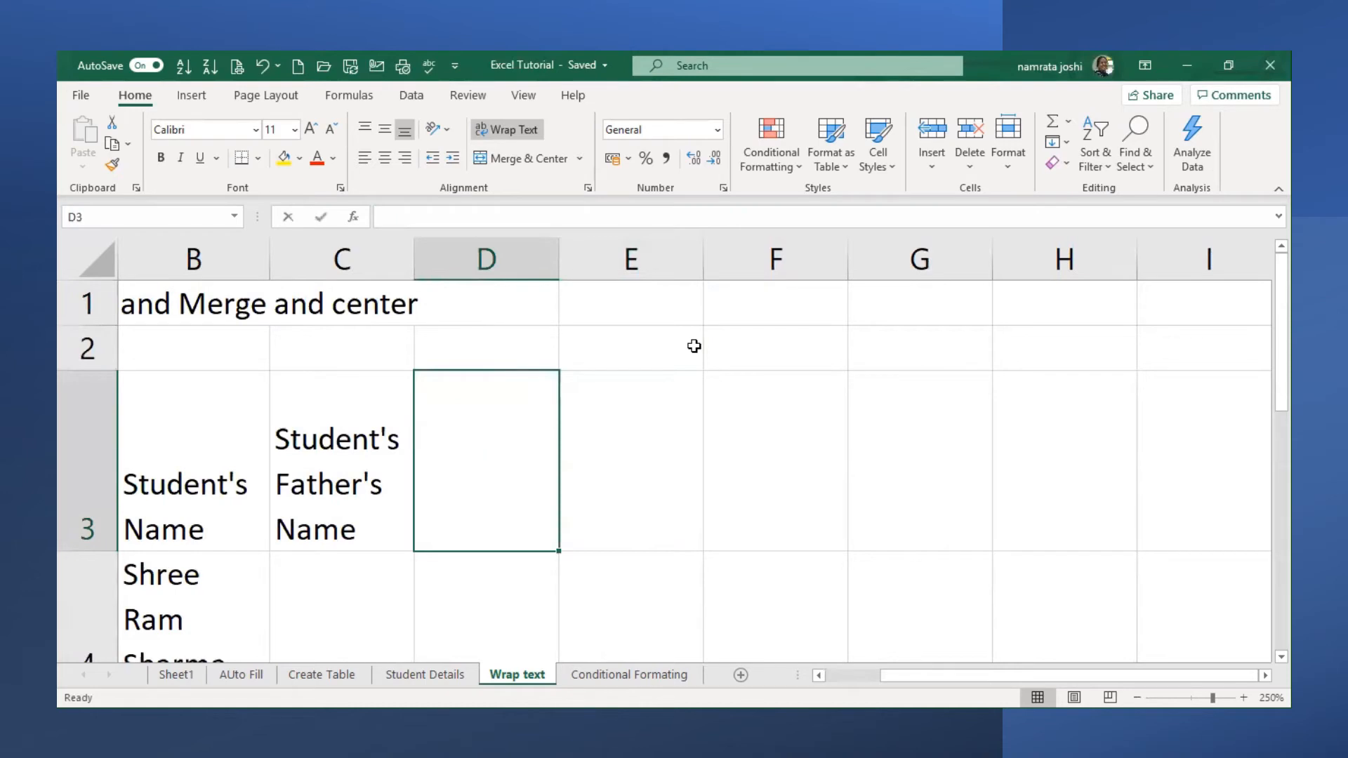
# Enter the headers H no, Colony Name, City and Pin across D3 to G3
pyautogui.write('H no')
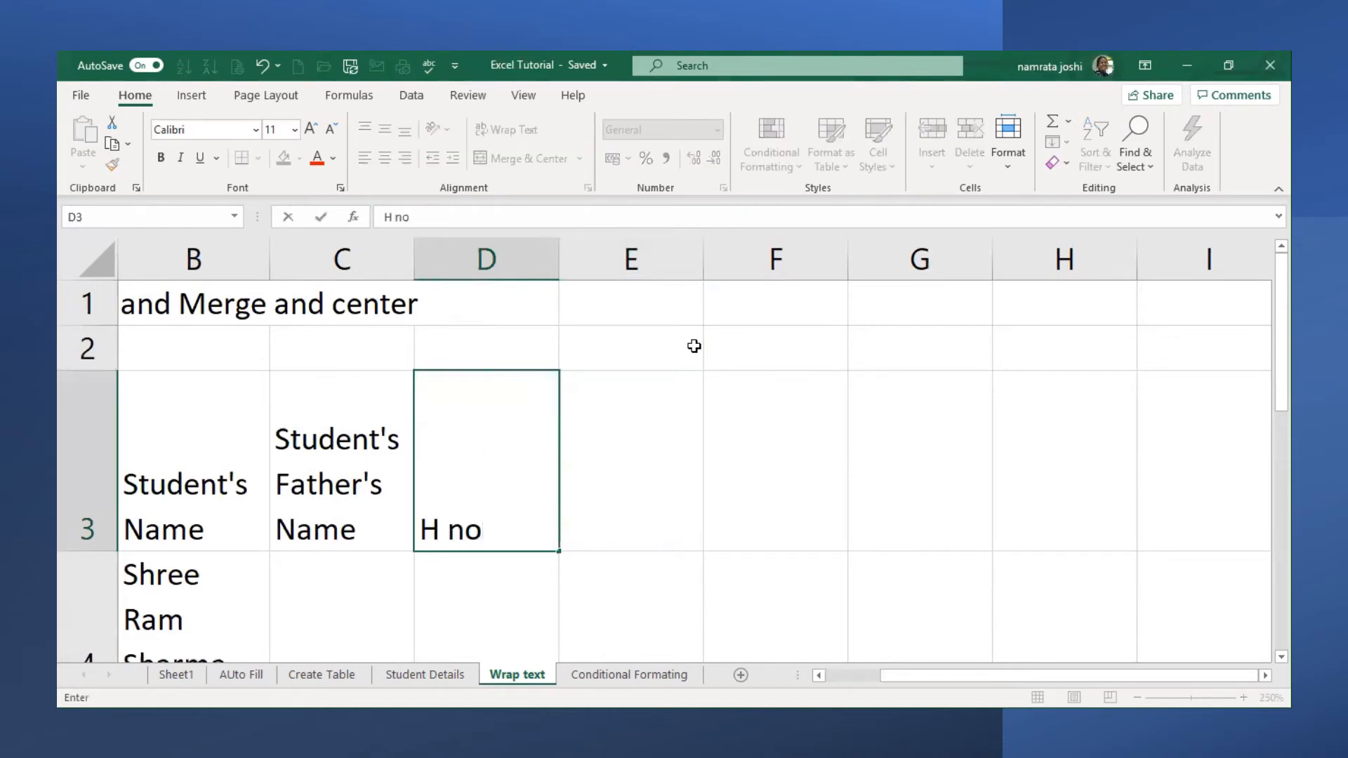
pyautogui.press('Tab')
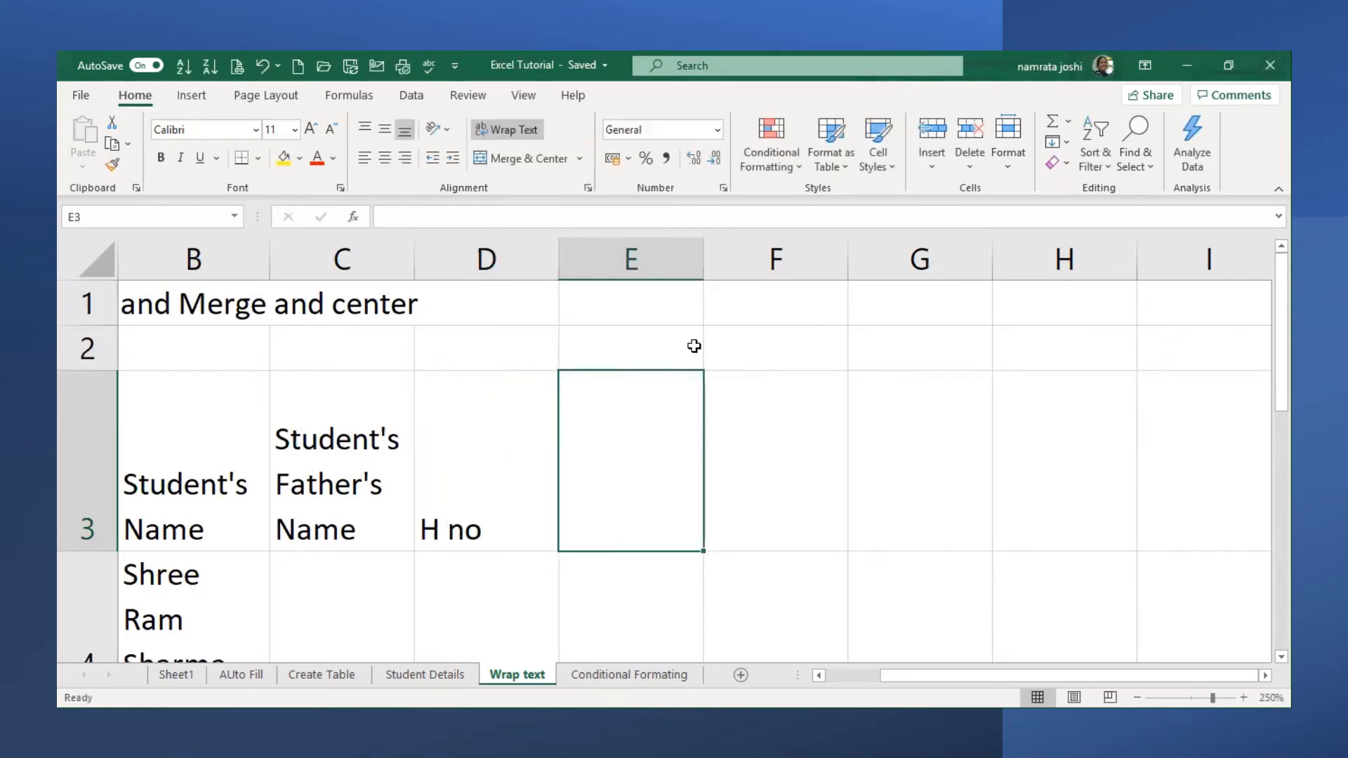
pyautogui.write('Col')
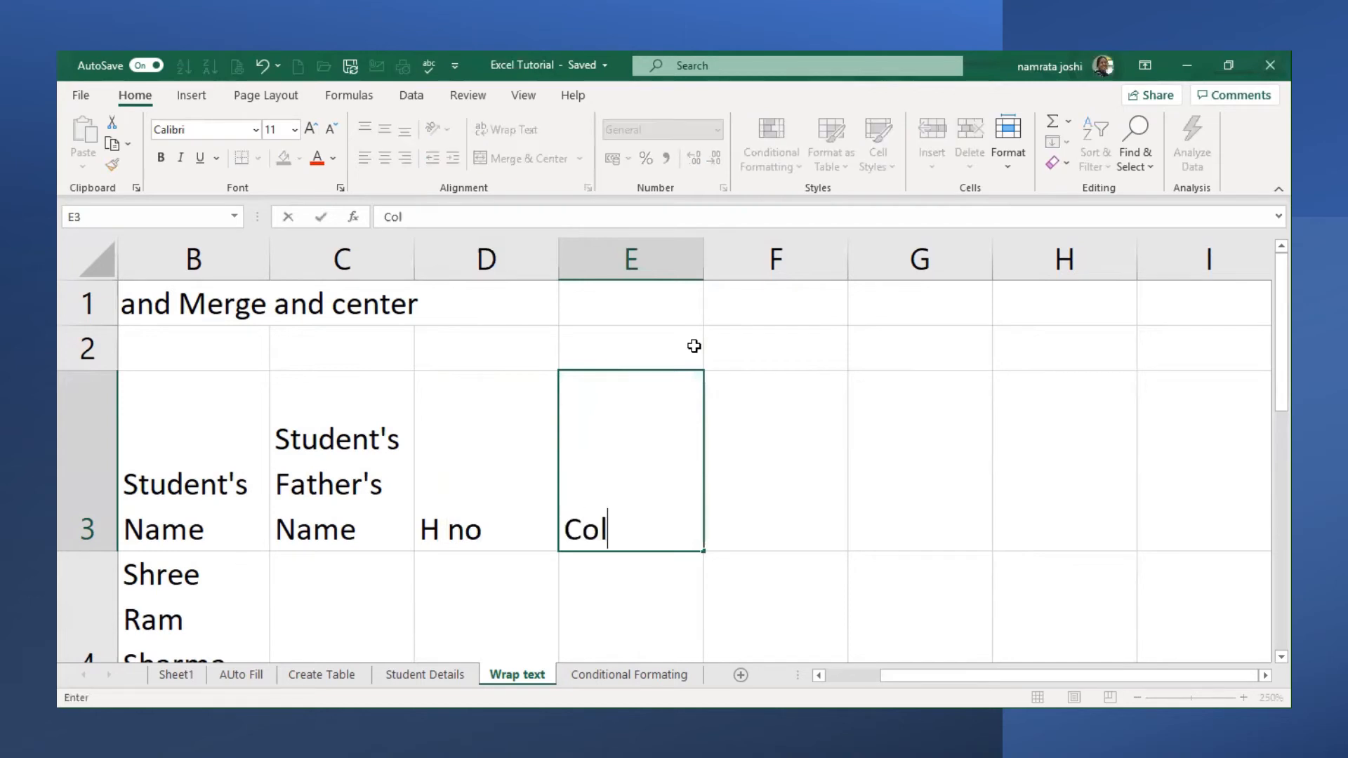
pyautogui.write('ony Na')
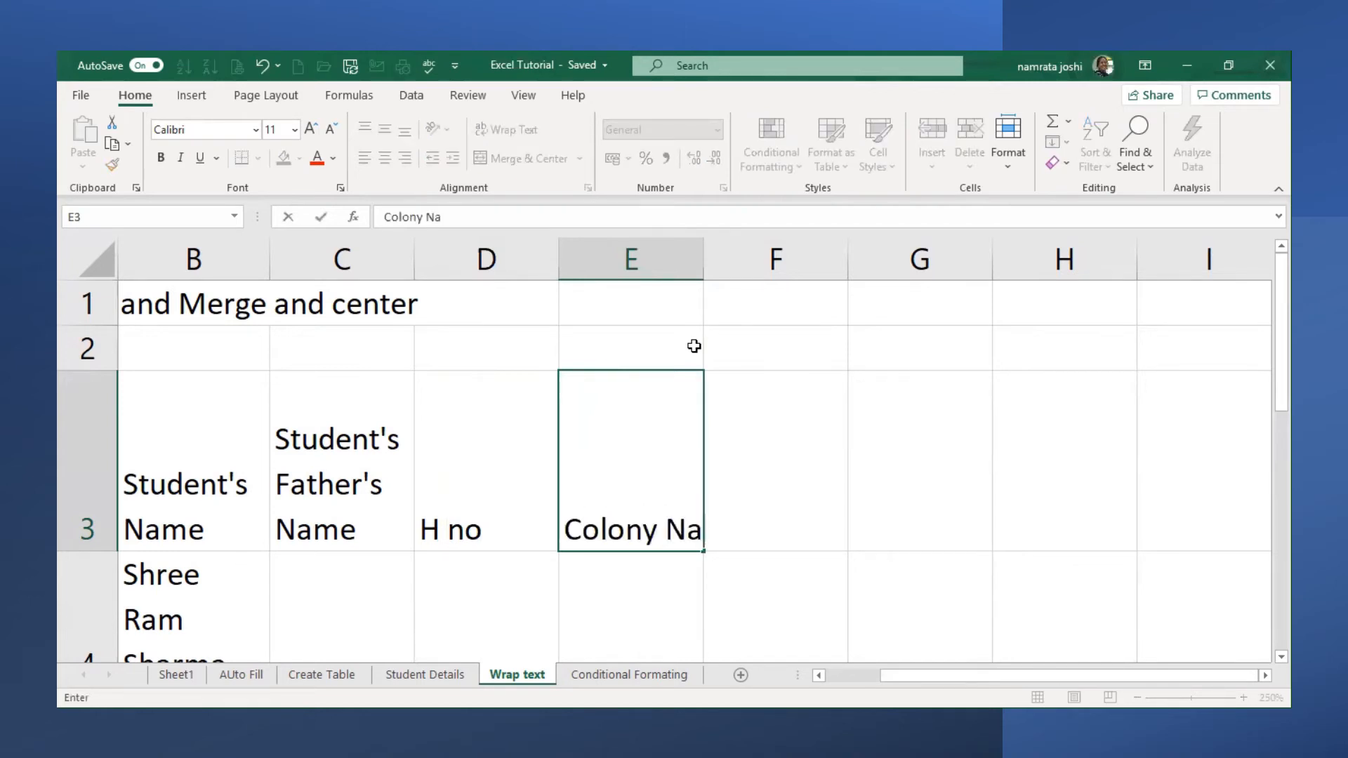
pyautogui.write('me')
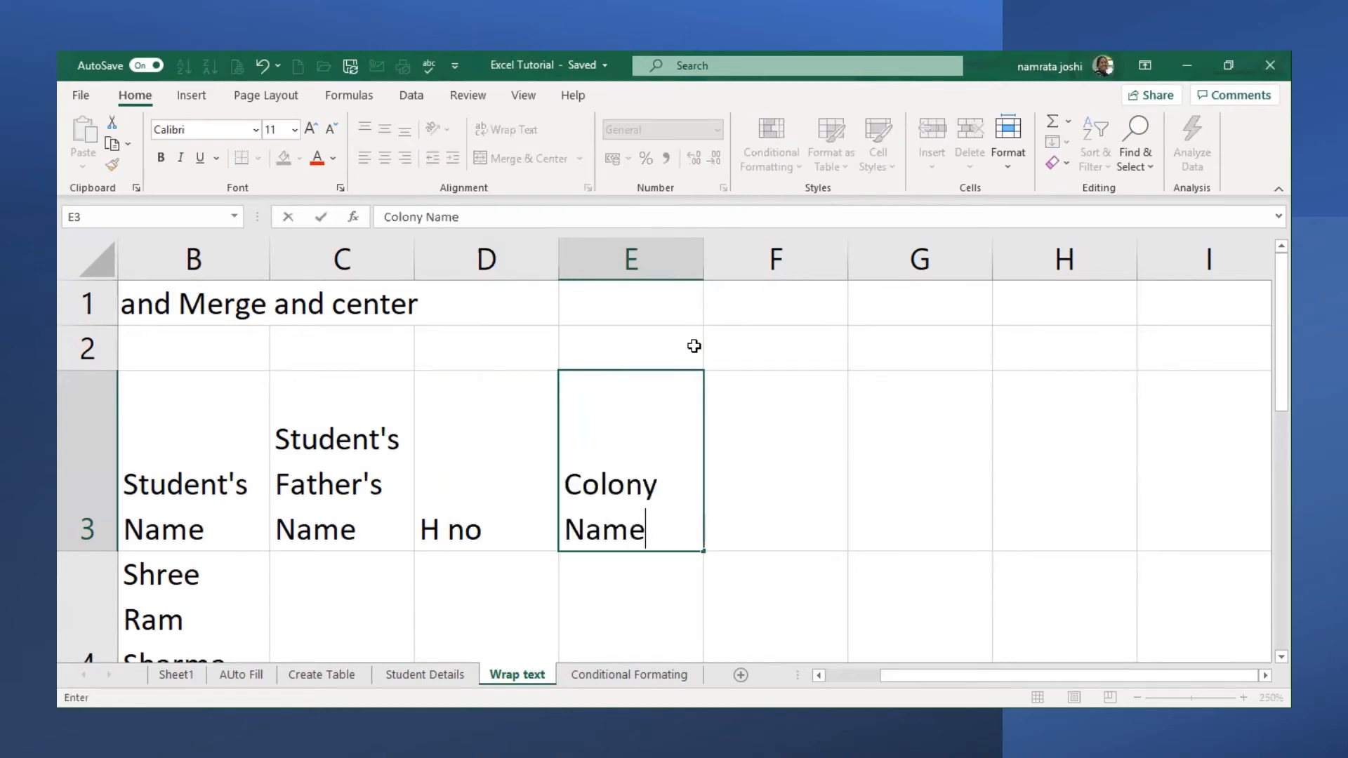
pyautogui.press('Tab')
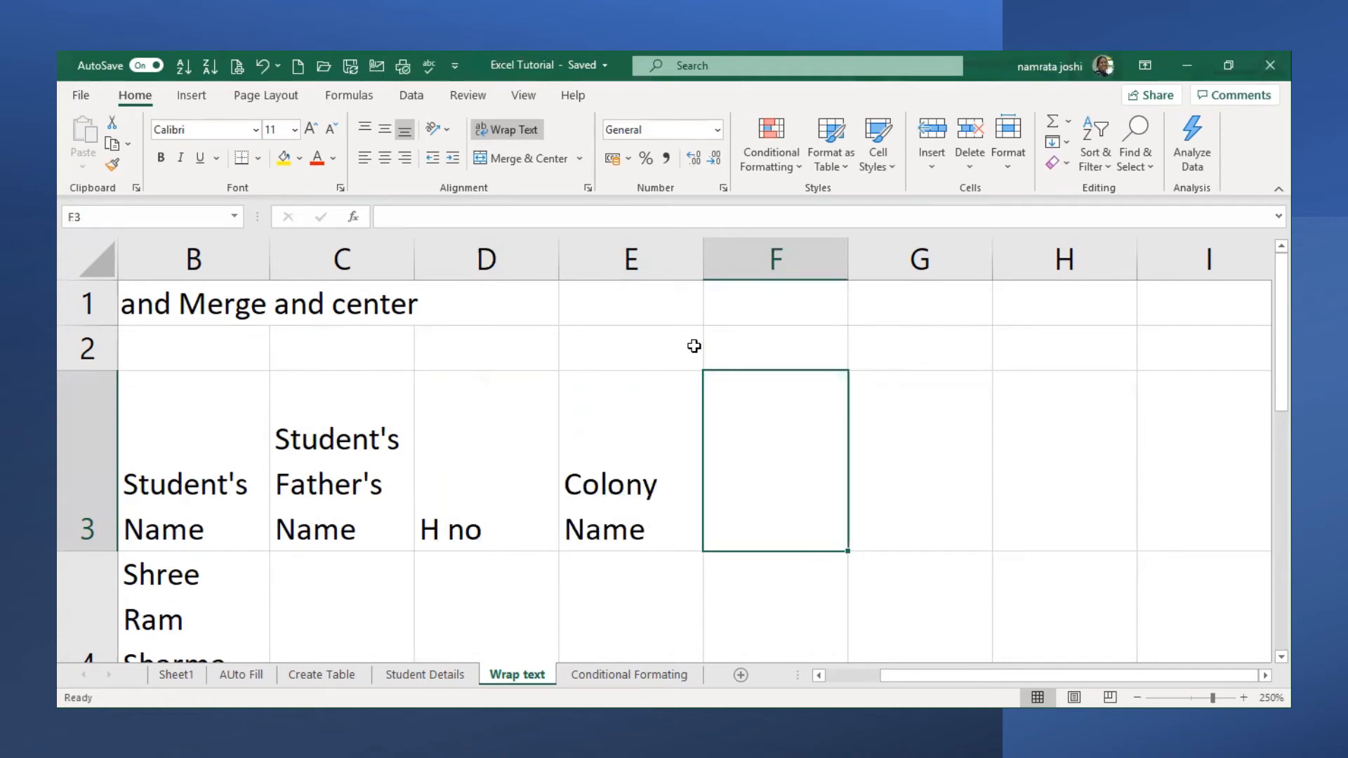
pyautogui.write('City')
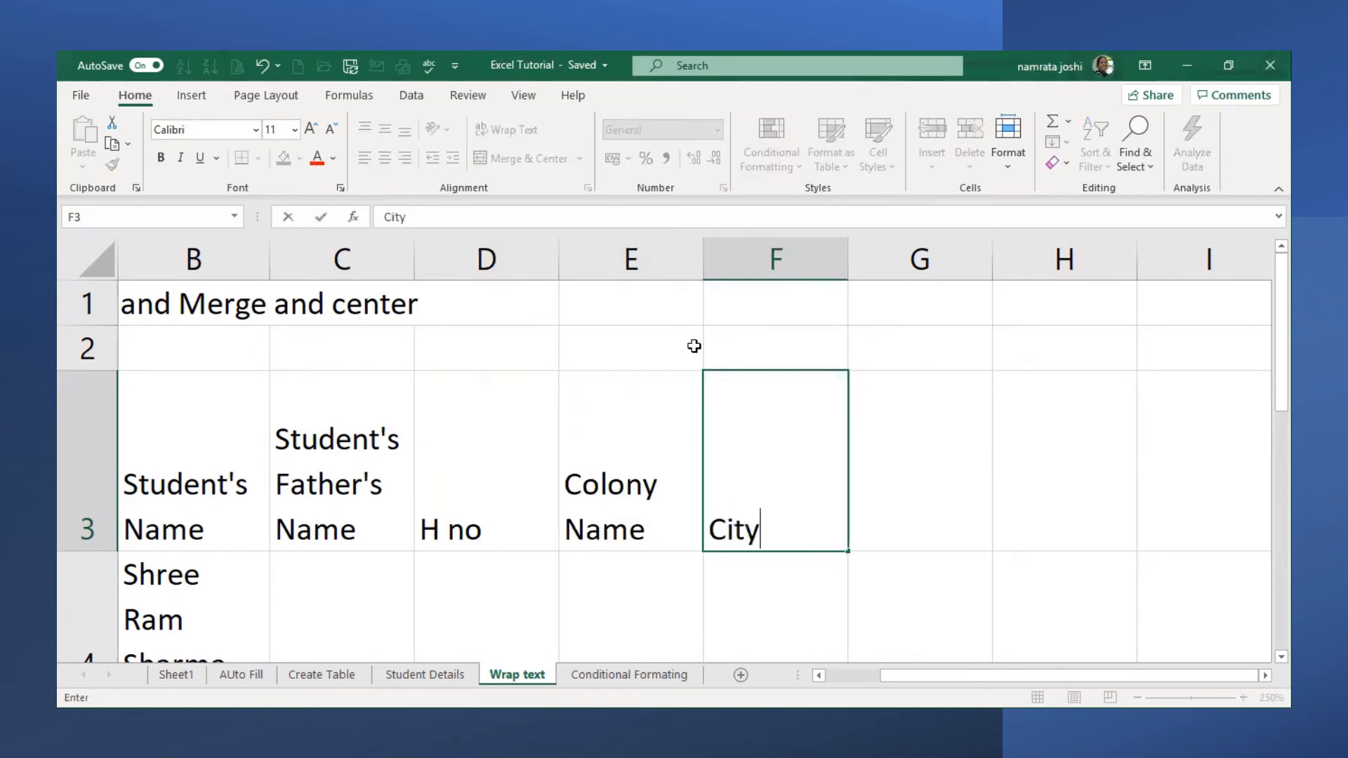
pyautogui.press('Tab')
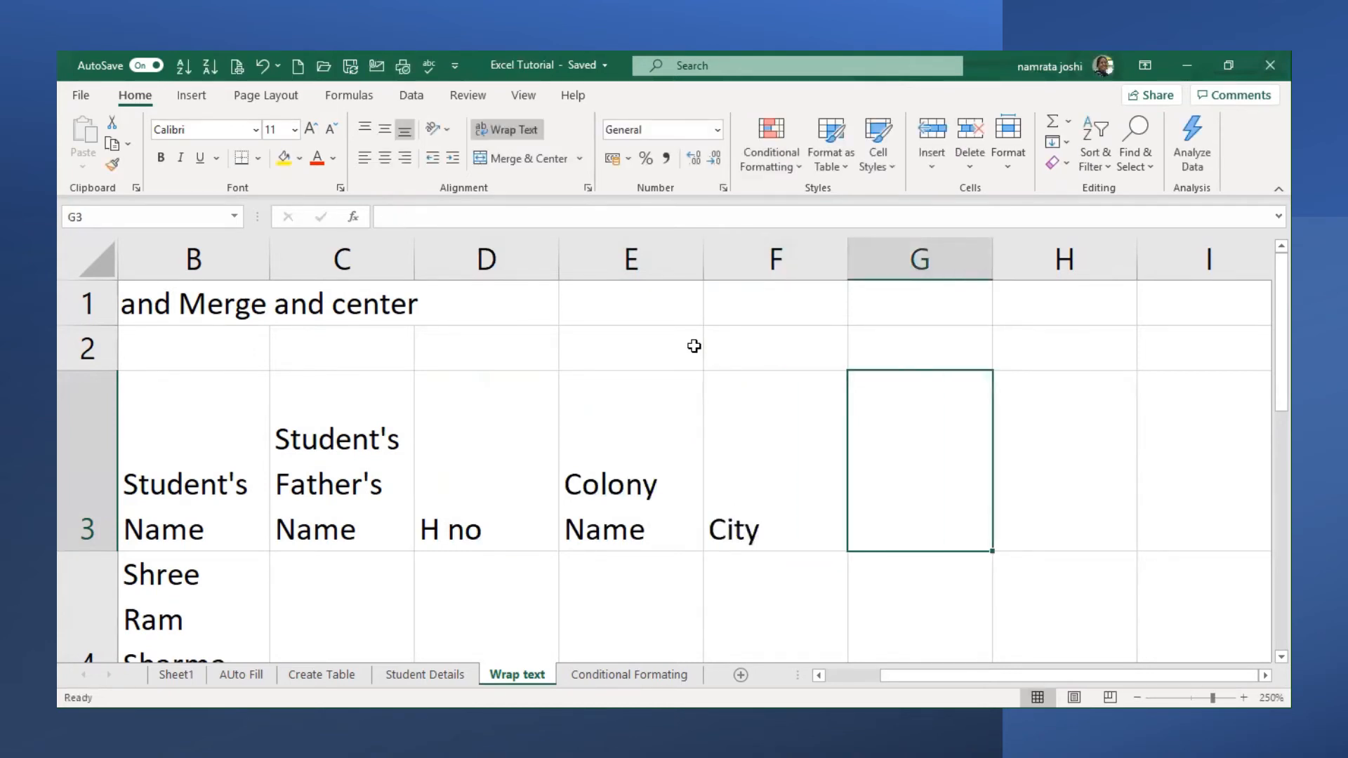
pyautogui.write('Pin')
pyautogui.press('Return')
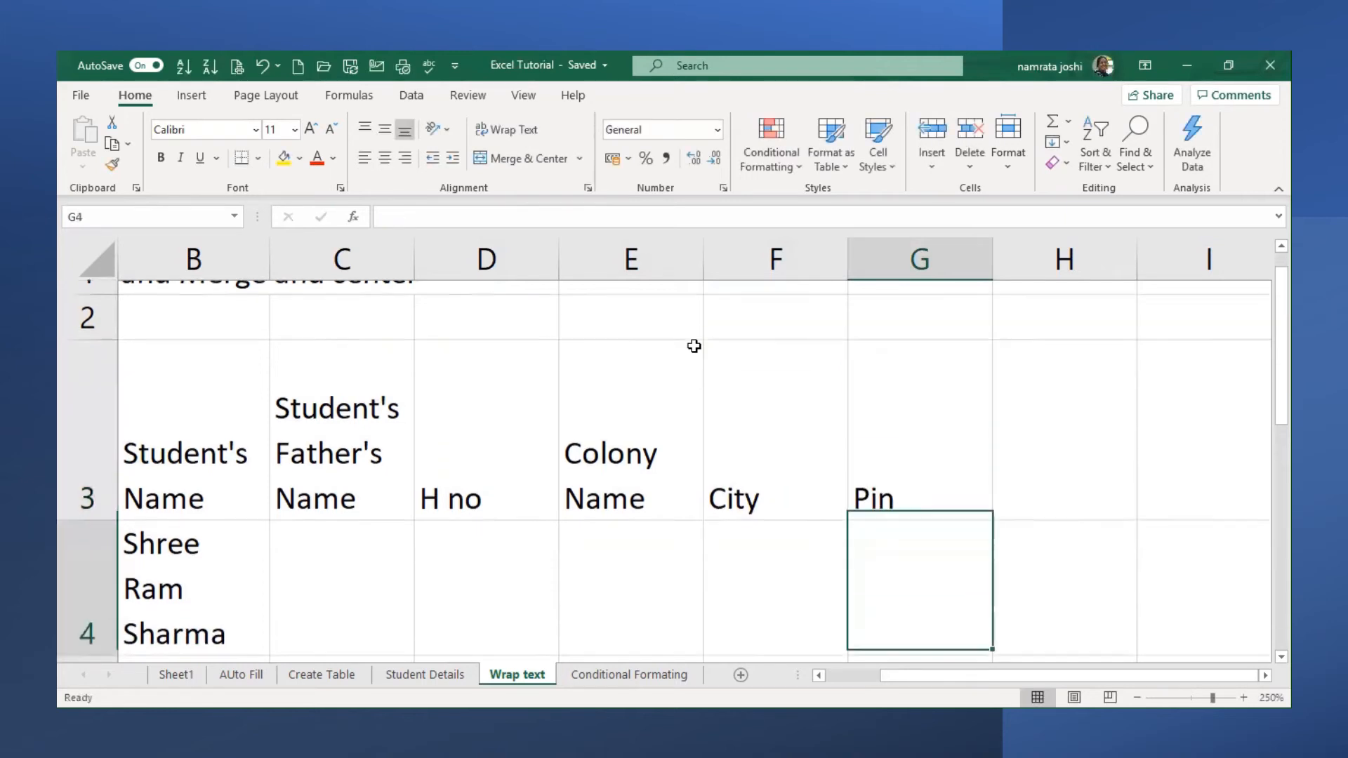
pyautogui.press('Up')
pyautogui.press('Left')
pyautogui.press('Left')
pyautogui.press('Left')
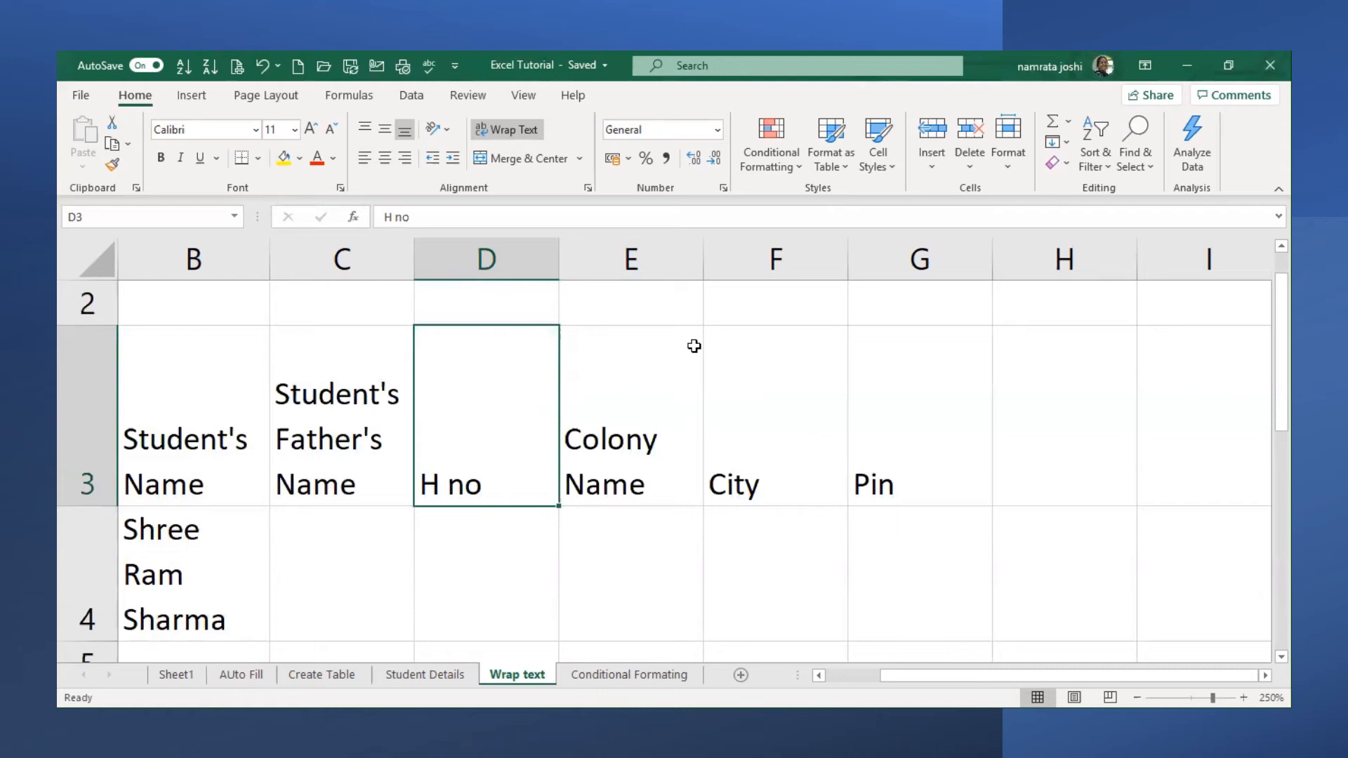
pyautogui.press('Up')
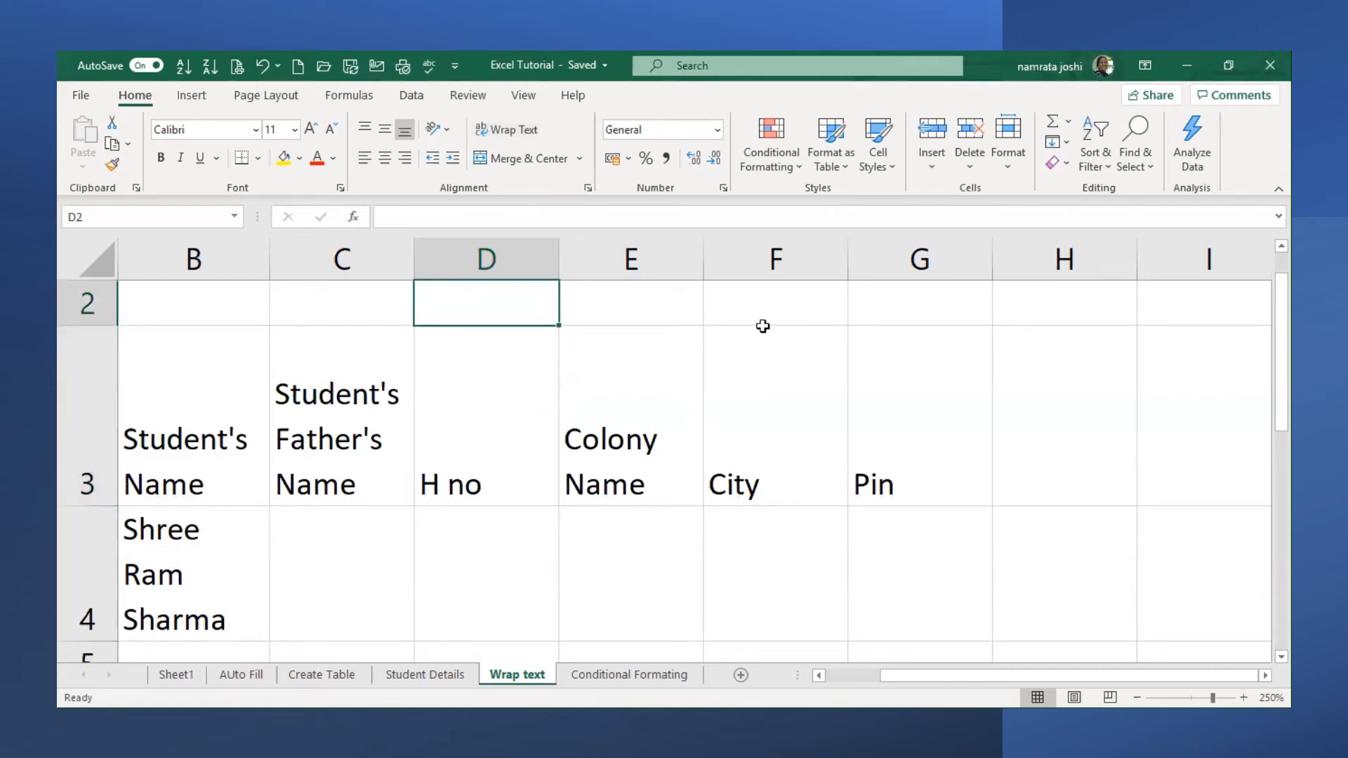
pyautogui.click(486, 458)
pyautogui.click(475, 301)
pyautogui.write('Addrwe')
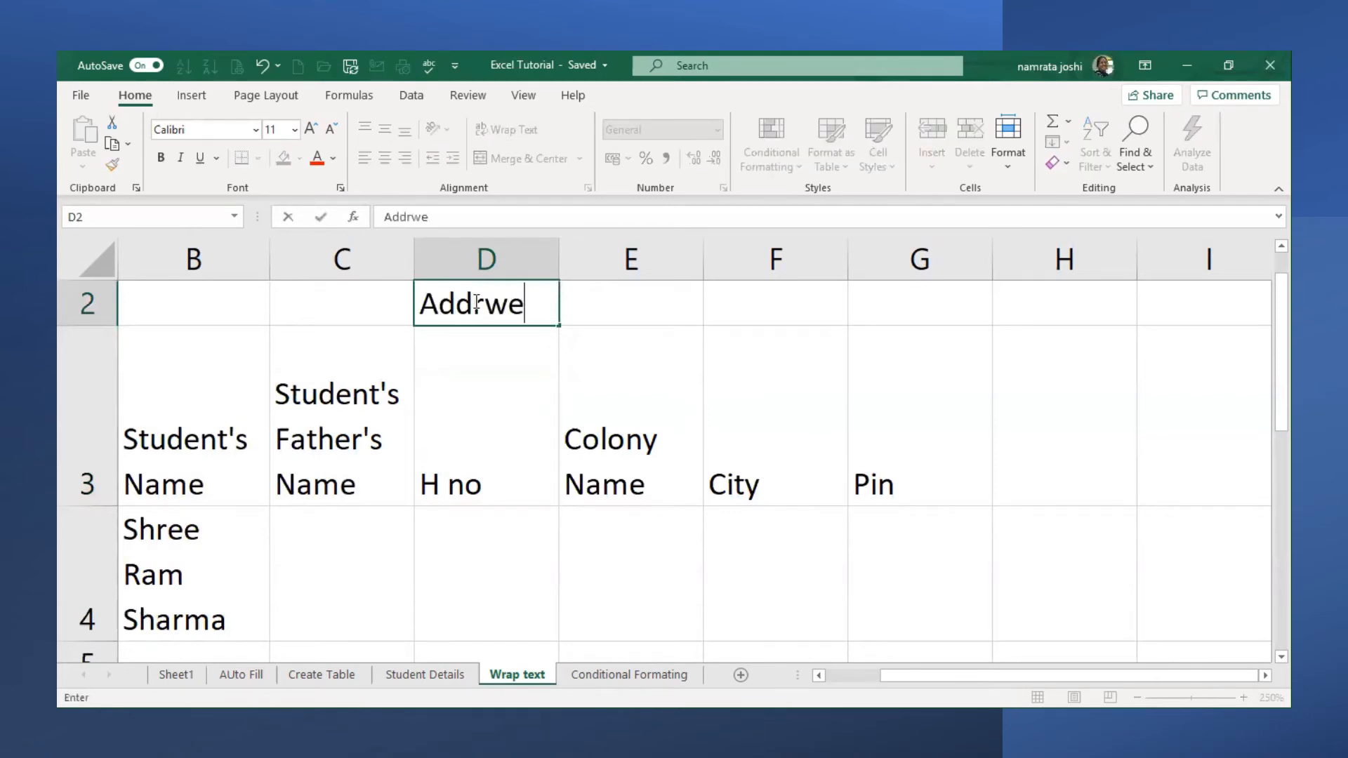
pyautogui.press('BackSpace')
pyautogui.press('BackSpace')
pyautogui.write('ess')
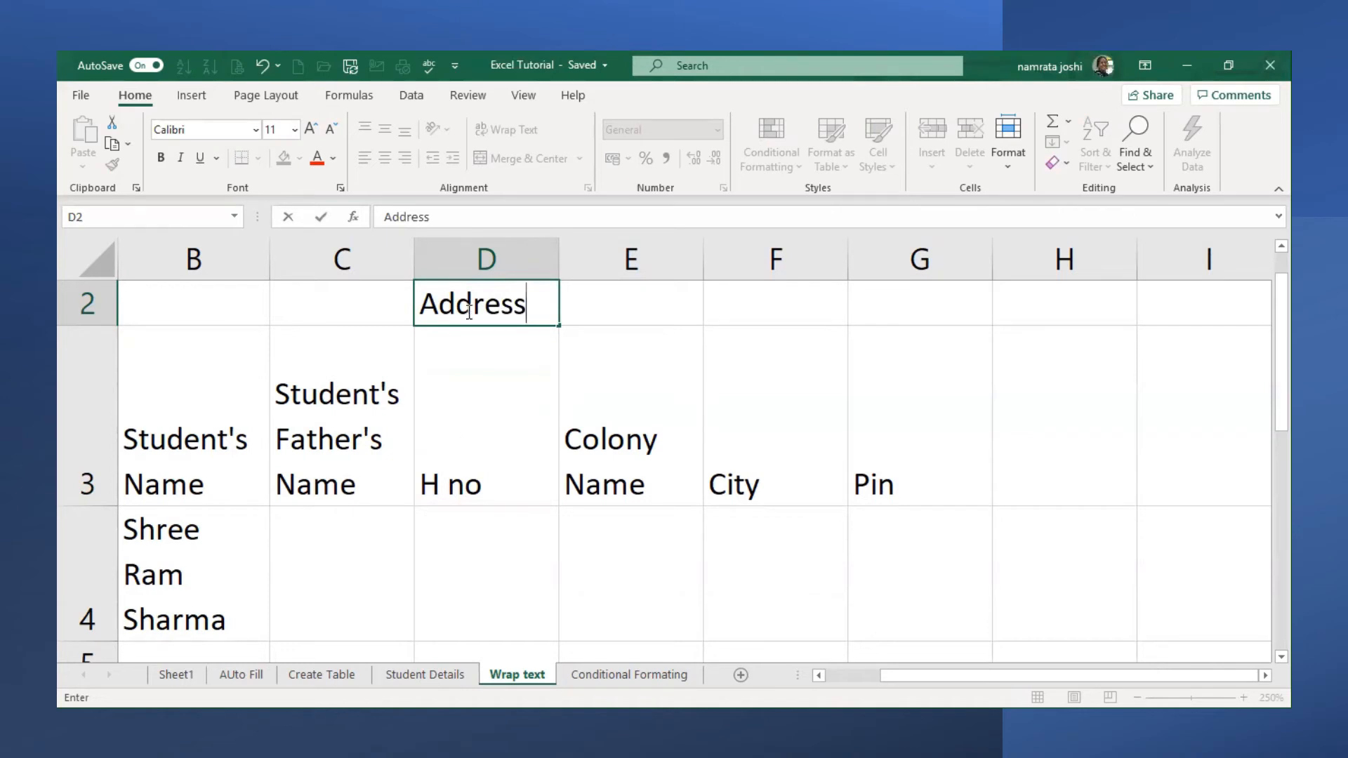
pyautogui.click(602, 425)
pyautogui.click(773, 421)
pyautogui.click(920, 427)
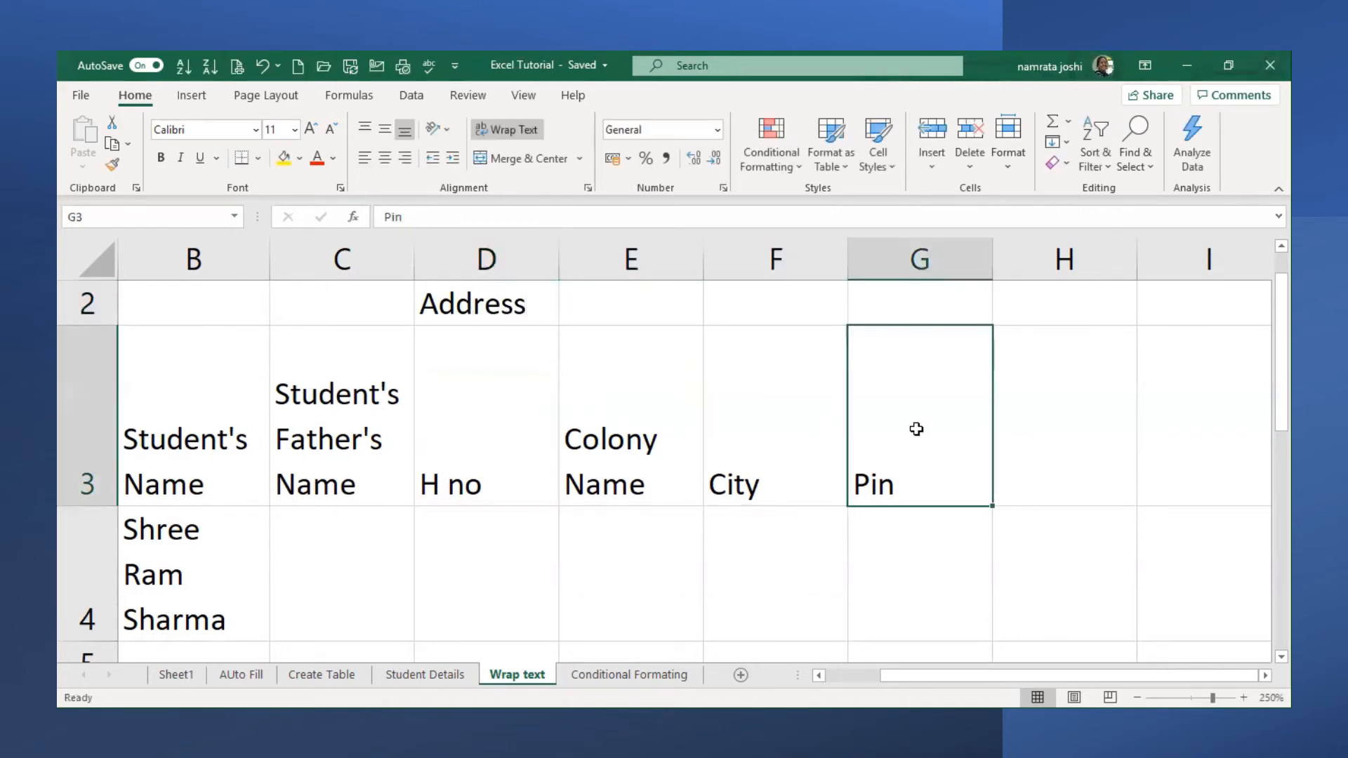
pyautogui.click(601, 319)
pyautogui.click(502, 312)
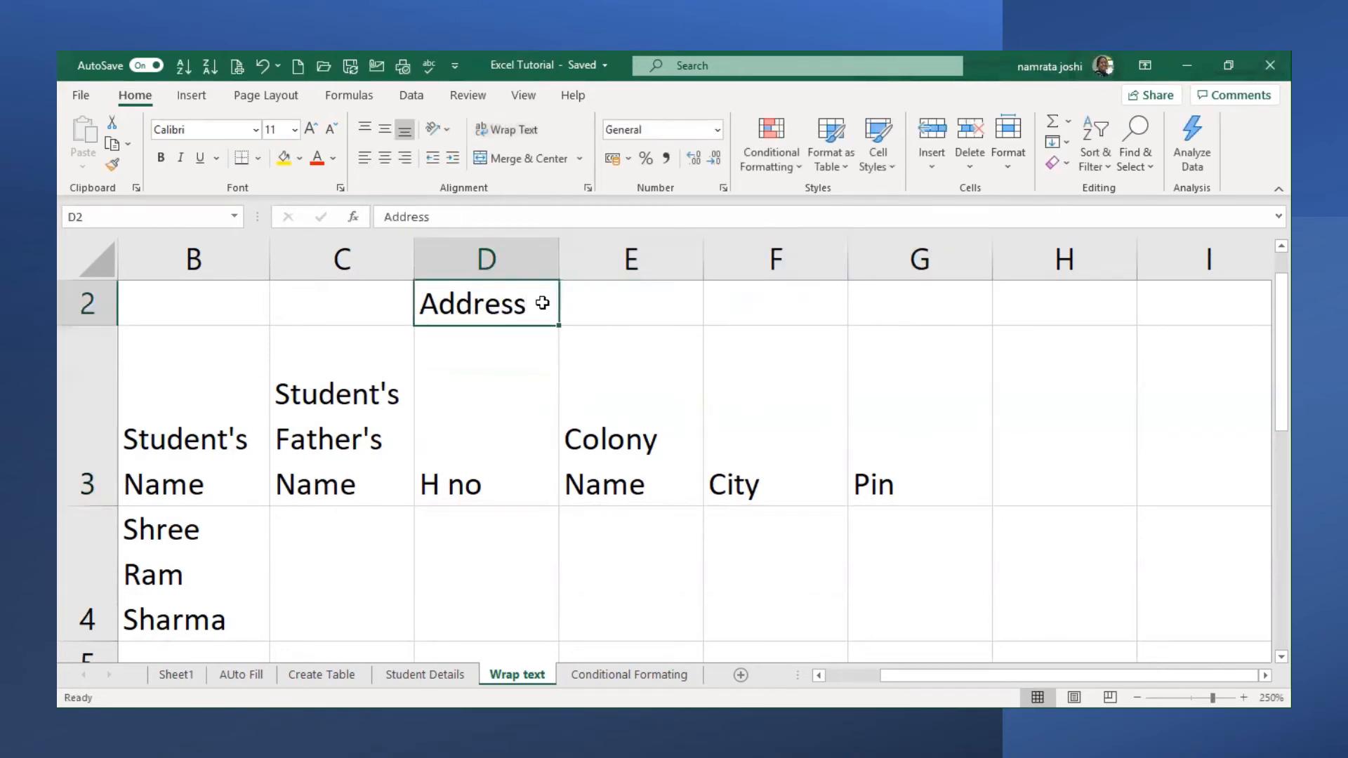
pyautogui.moveTo(562, 299); pyautogui.dragTo(587, 301)
pyautogui.click(638, 346)
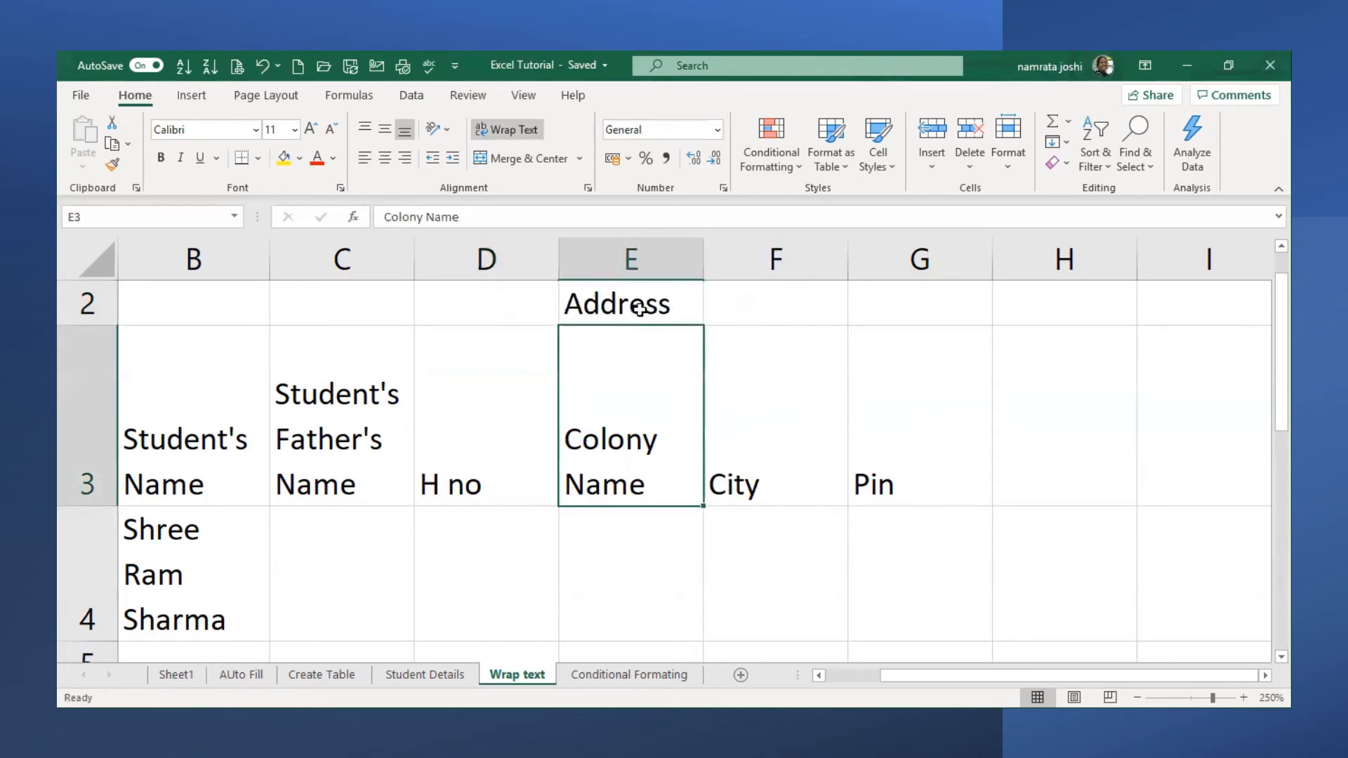
pyautogui.scroll(1, 689, 505)
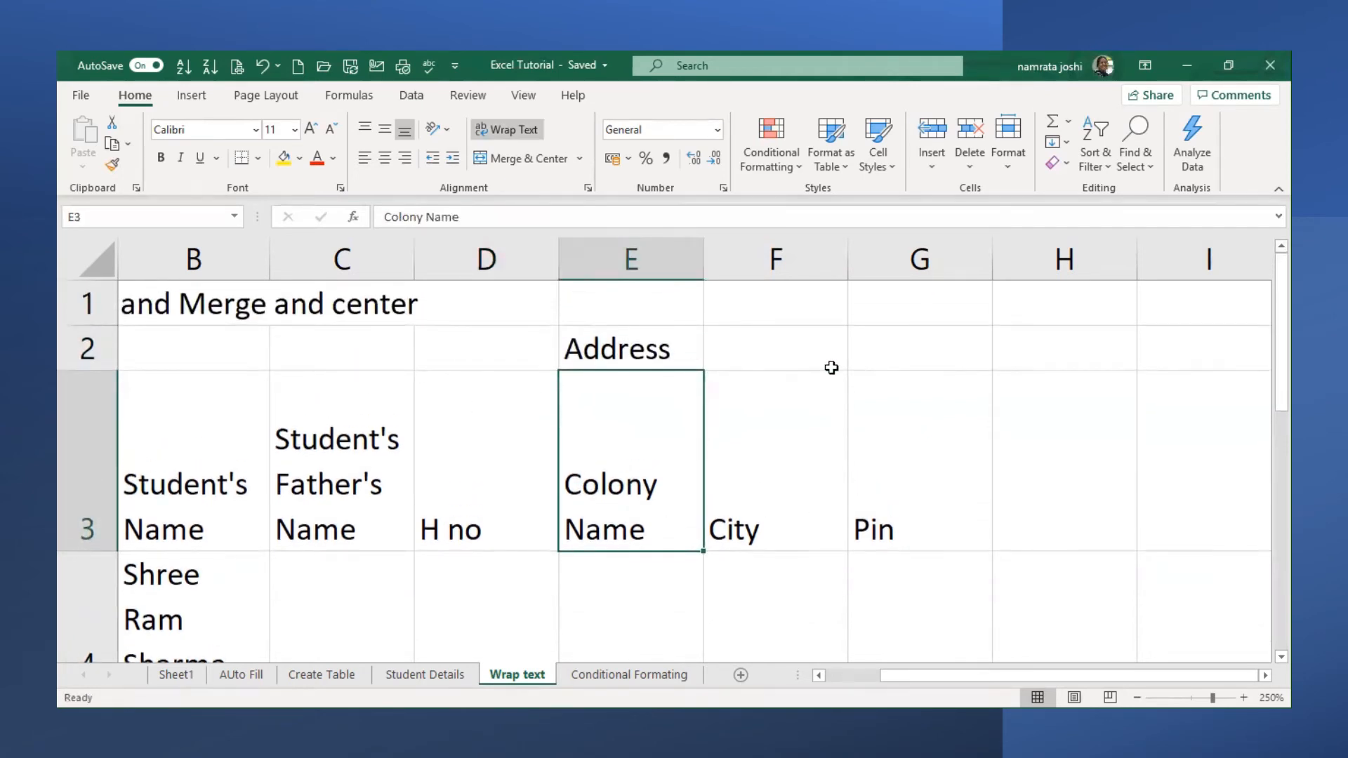
pyautogui.click(580, 344)
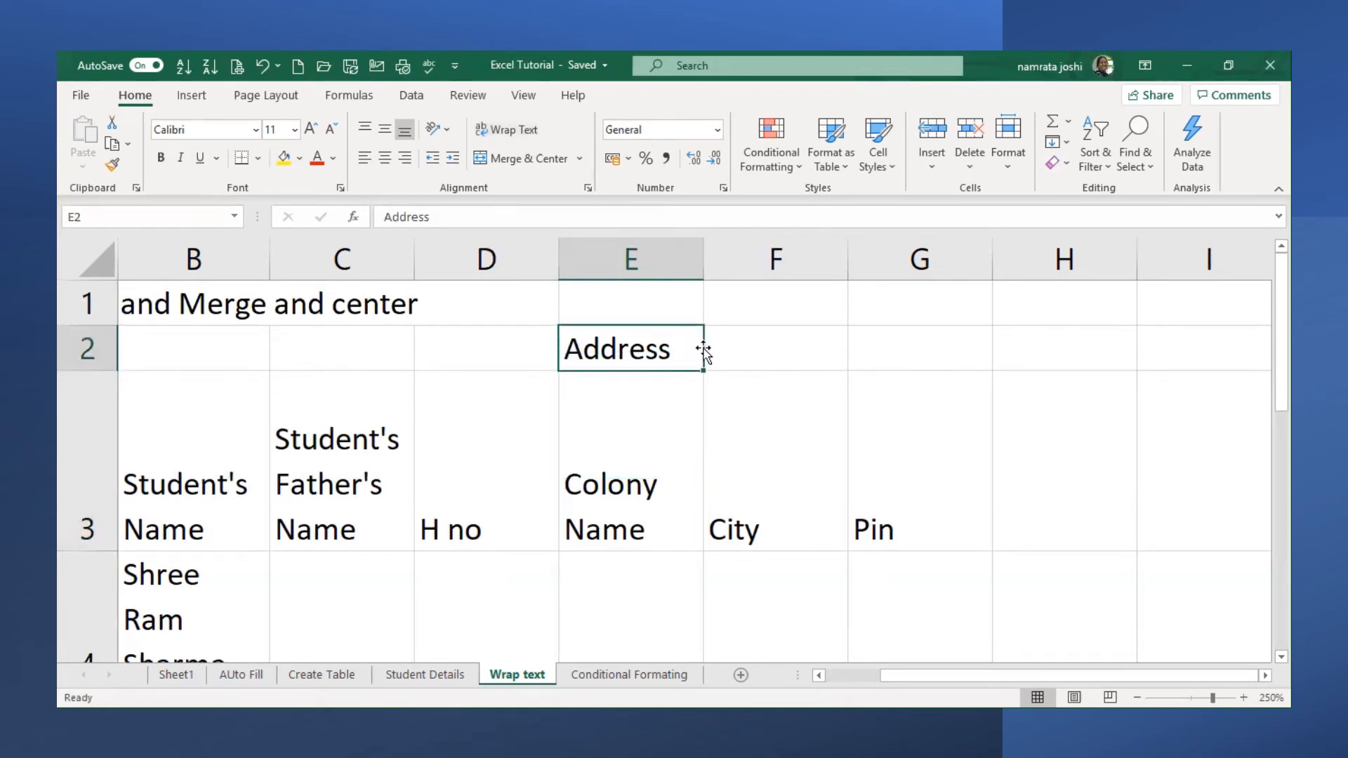
pyautogui.moveTo(711, 349); pyautogui.dragTo(779, 351)
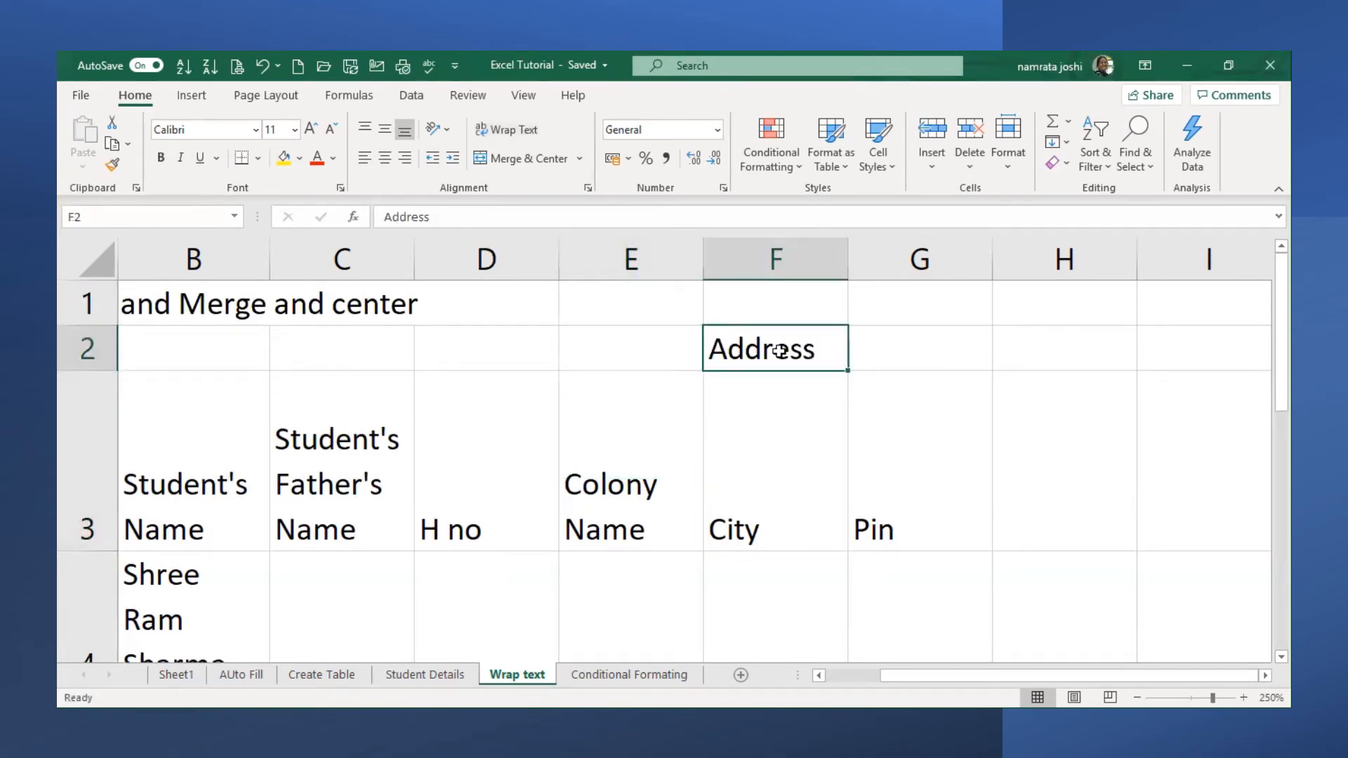
pyautogui.click(476, 349)
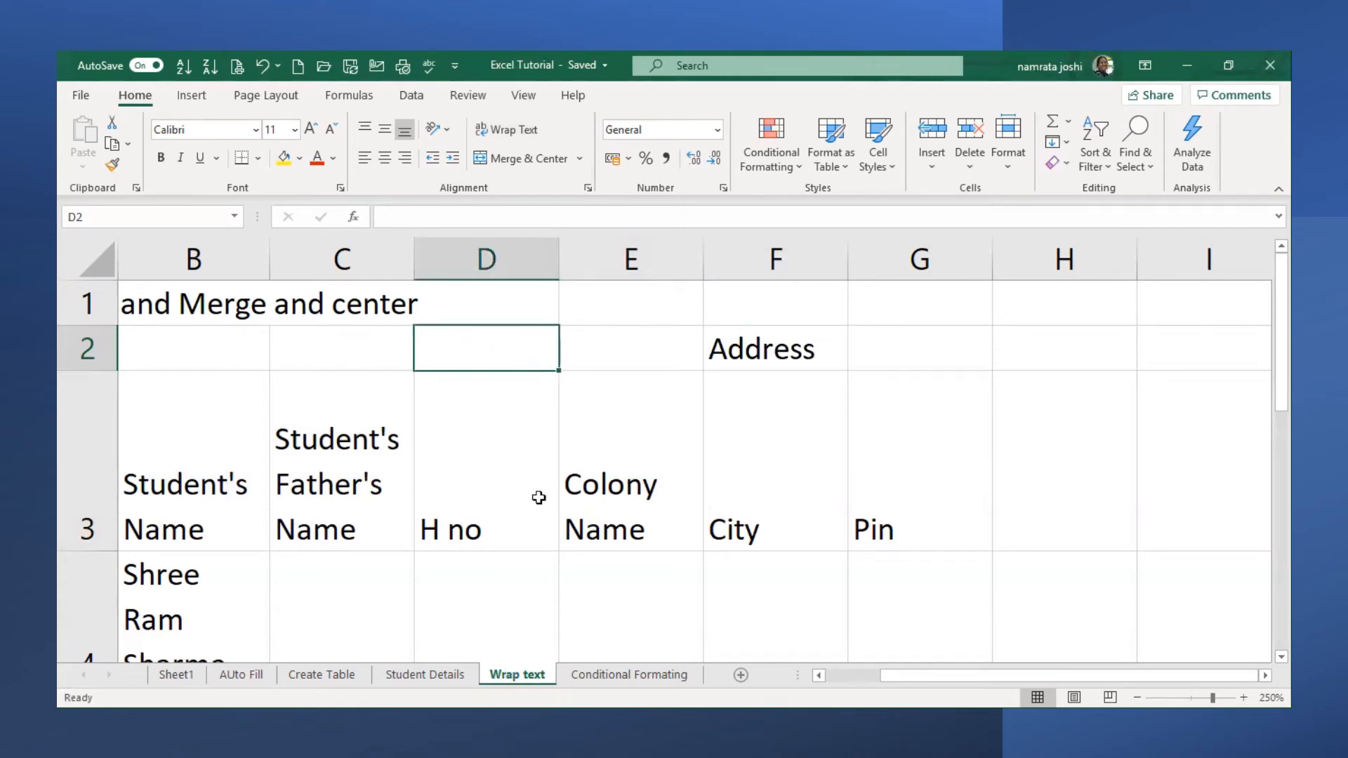
pyautogui.click(589, 339)
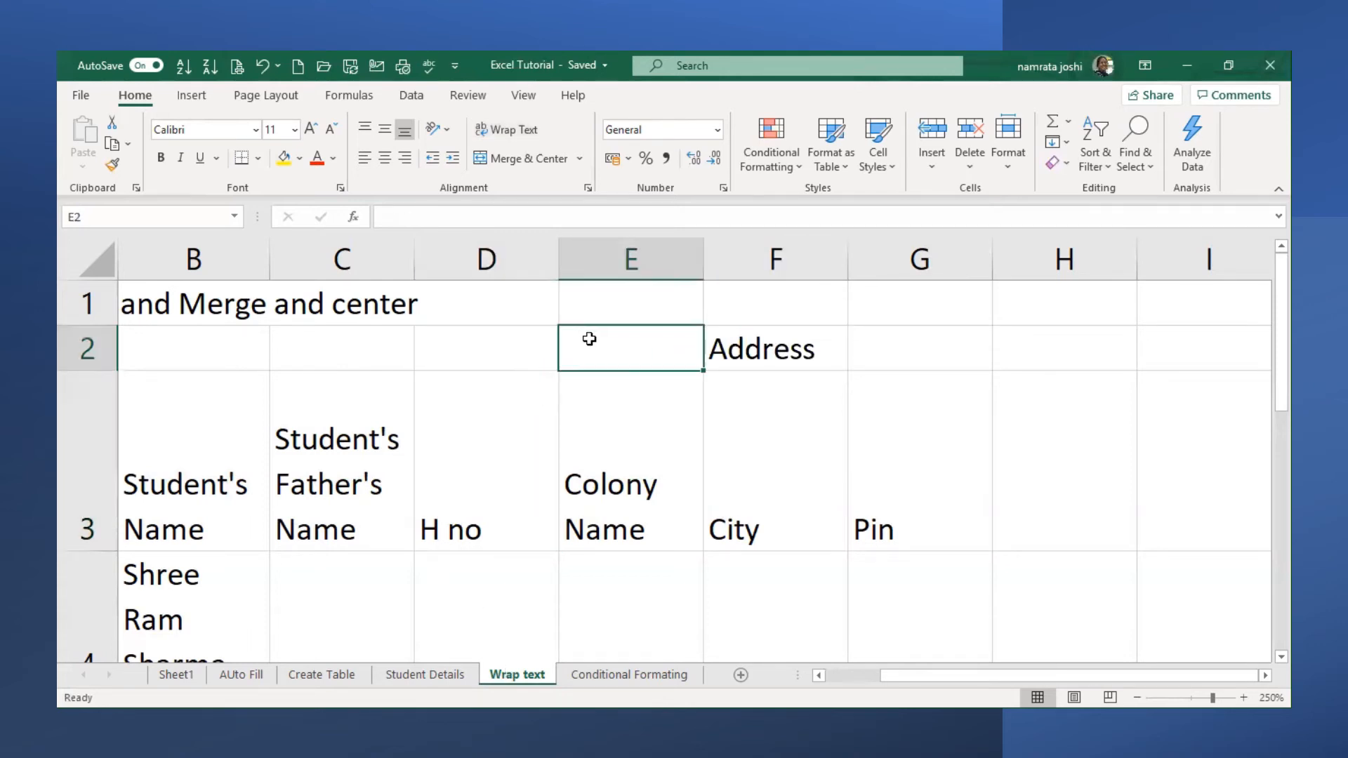
pyautogui.click(503, 339)
pyautogui.click(835, 344)
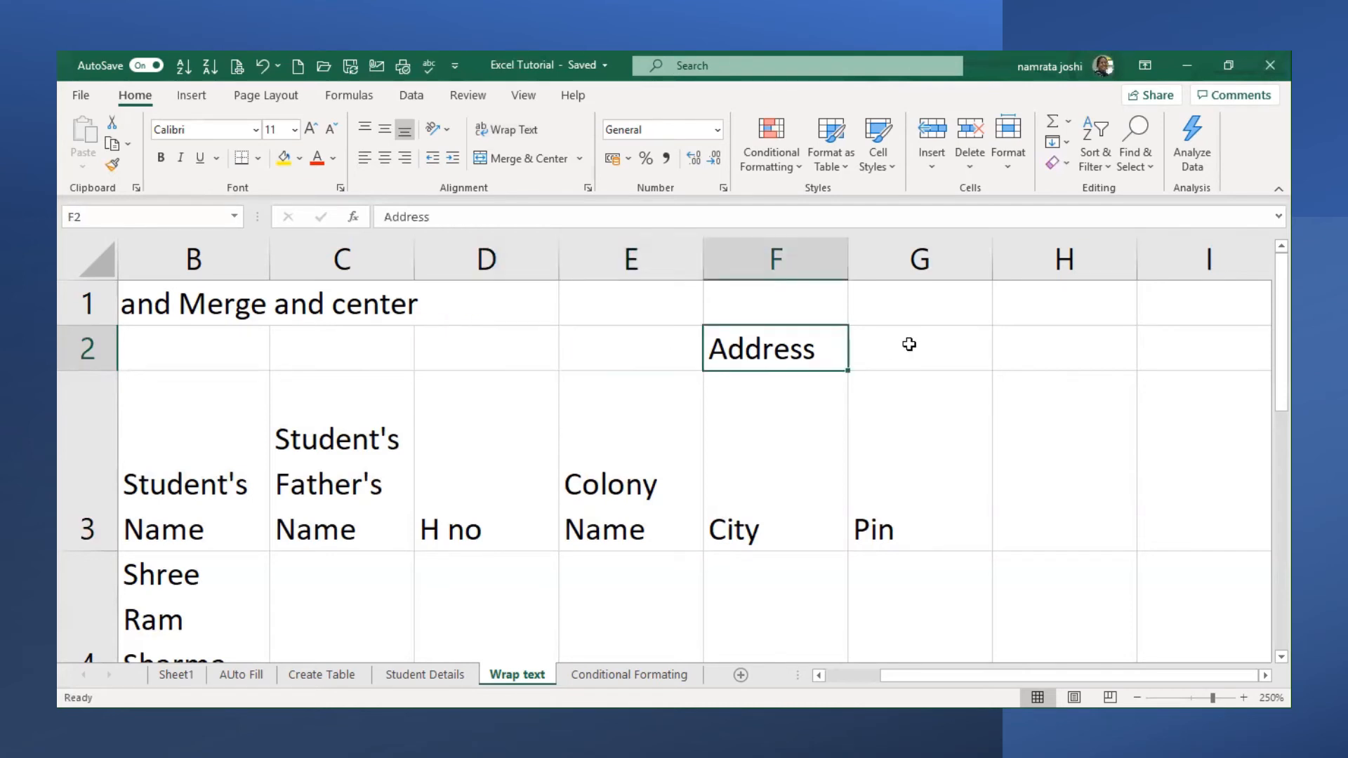
pyautogui.click(909, 340)
# Merge and centre D2:G2 so Address spans the H no, Colony Name, City and Pin columns
pyautogui.moveTo(499, 359); pyautogui.dragTo(876, 351)
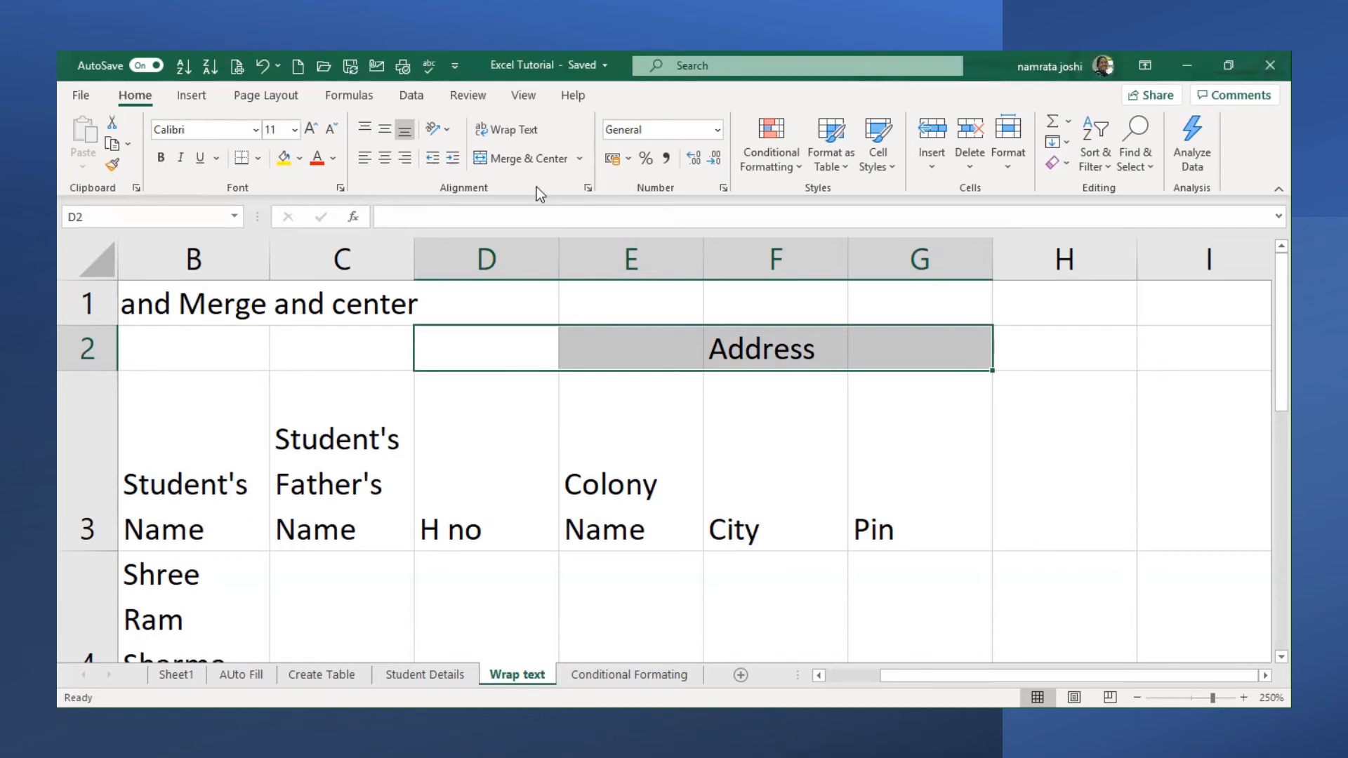
pyautogui.click(484, 160)
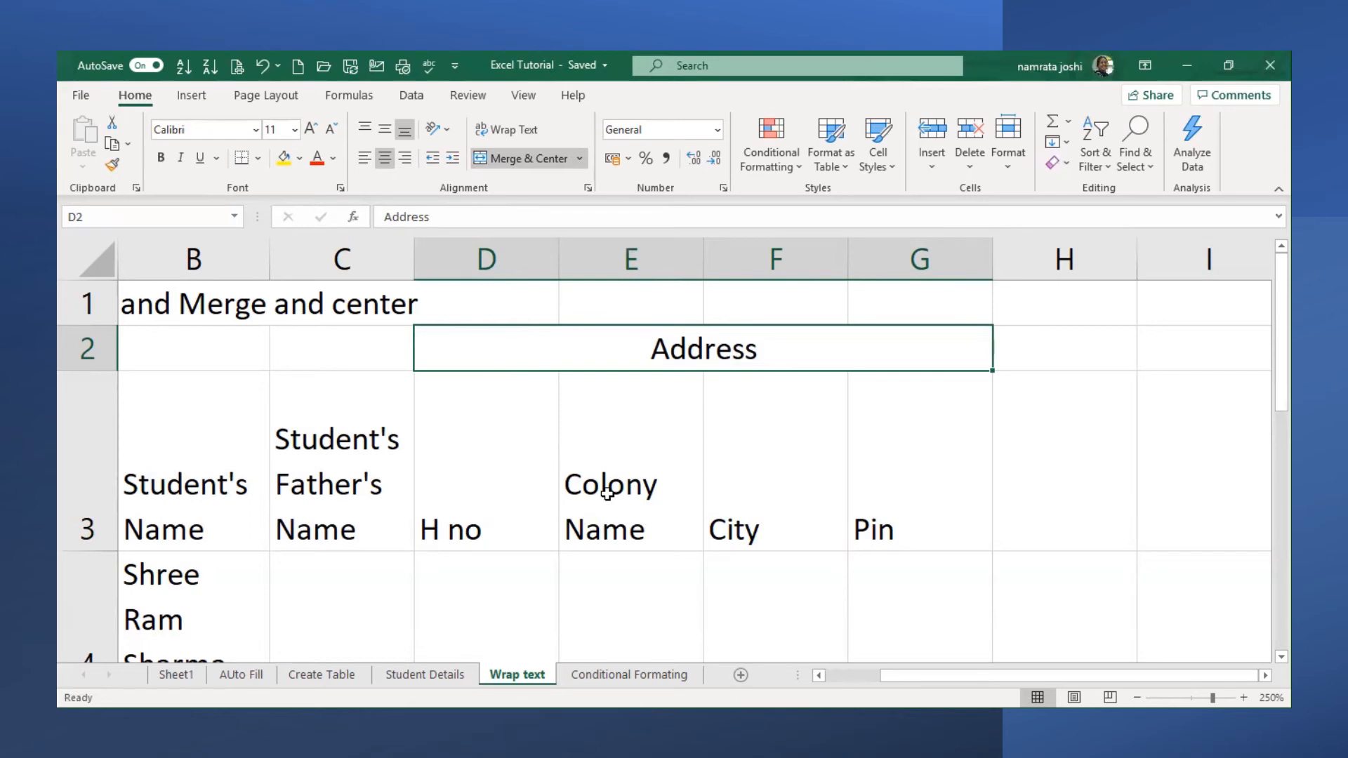
pyautogui.click(516, 304)
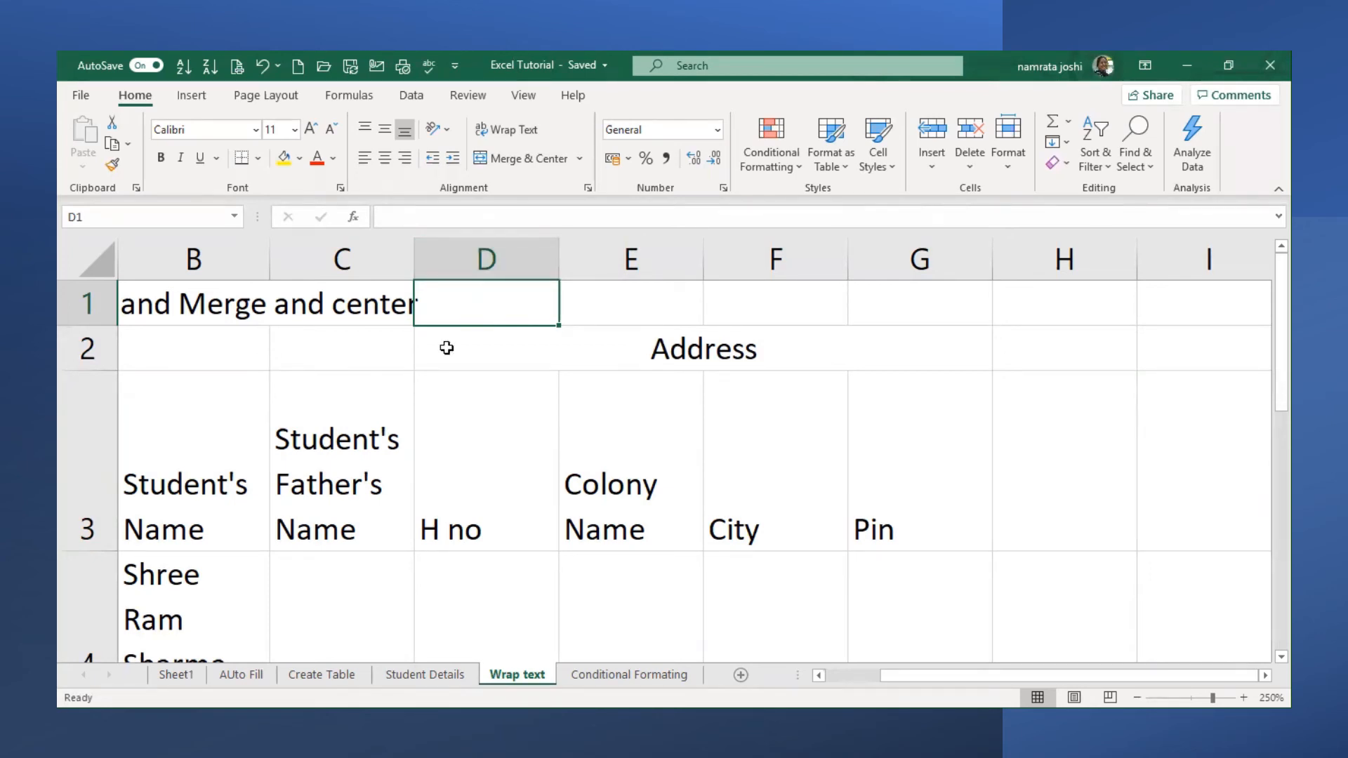
# Type the note 'Merge and center: Join cells to create one big cell' into C8
pyautogui.scroll(-2, 353, 363)
pyautogui.click(353, 363)
pyautogui.write('Mer')
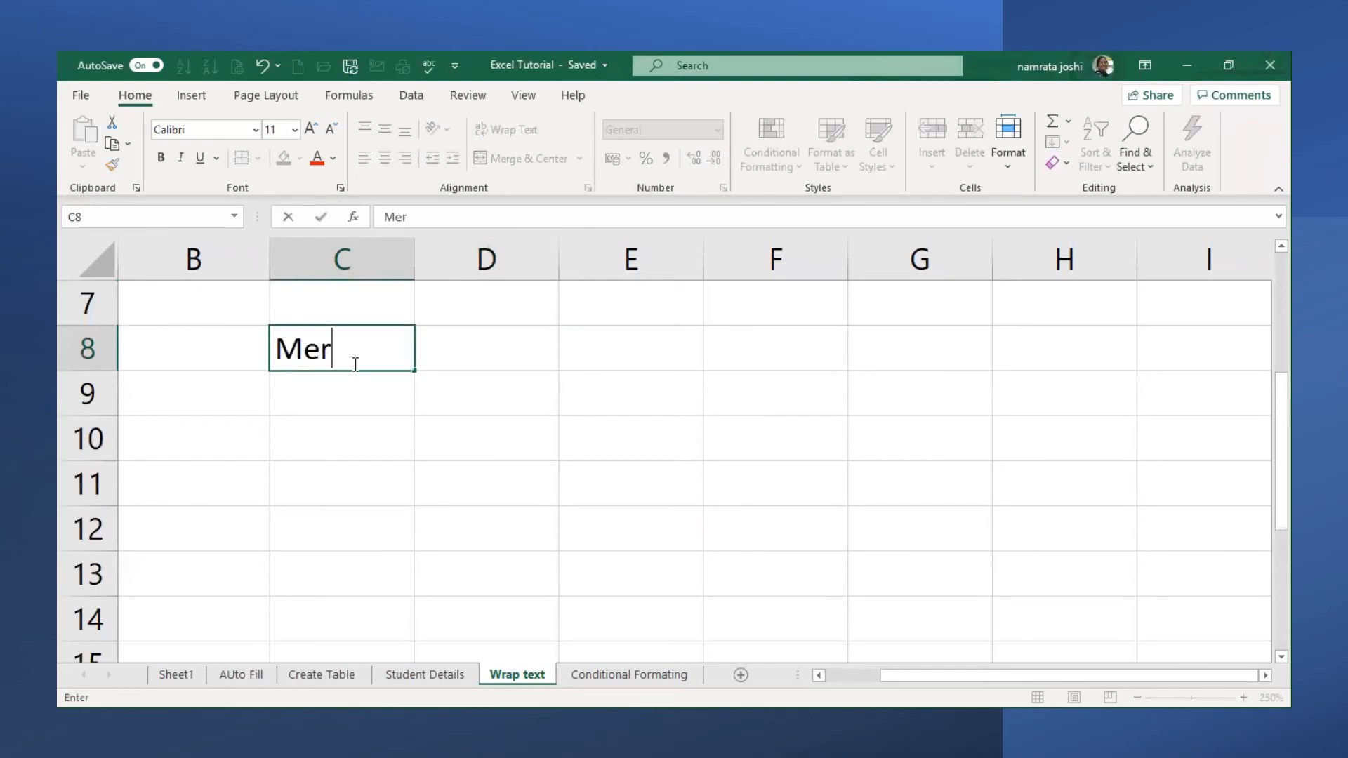
pyautogui.write('ge ans')
pyautogui.press('BackSpace')
pyautogui.write('d ')
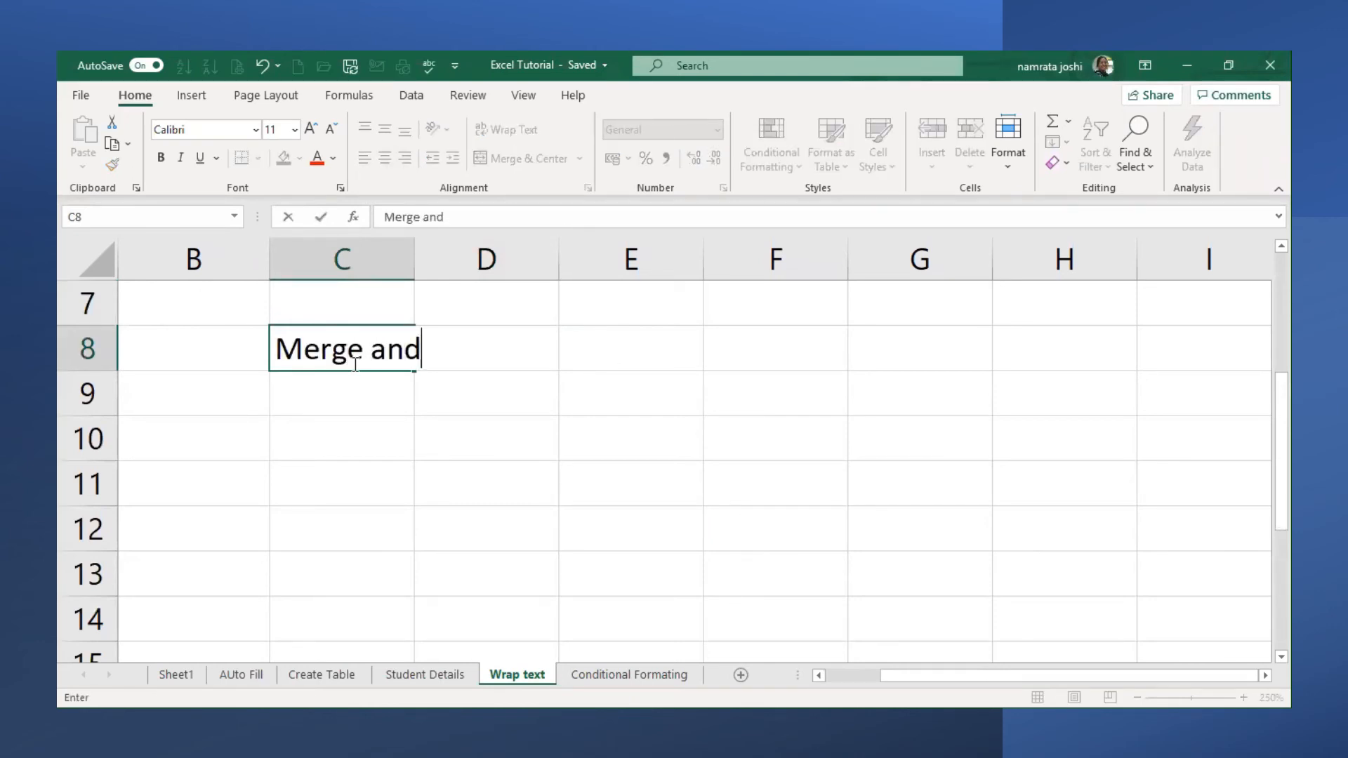
pyautogui.write('center:')
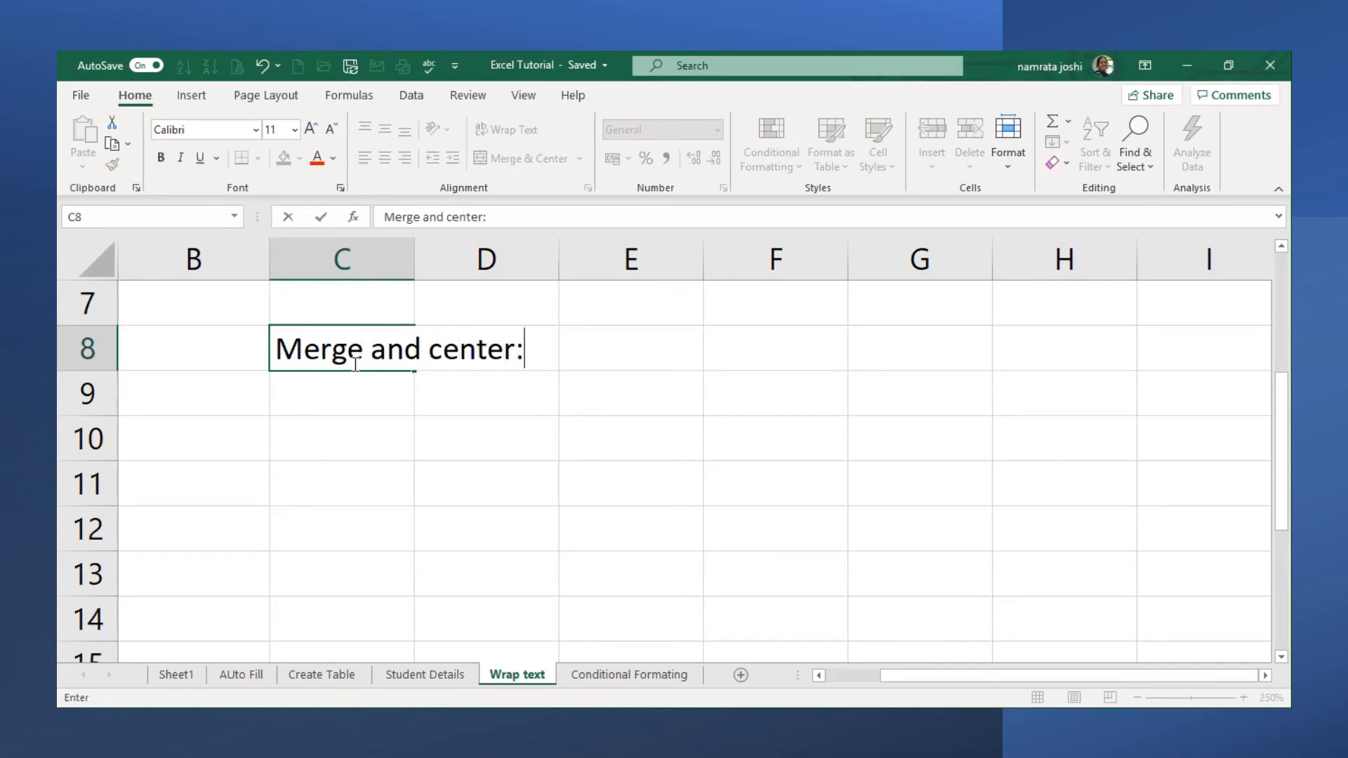
pyautogui.write(' Join')
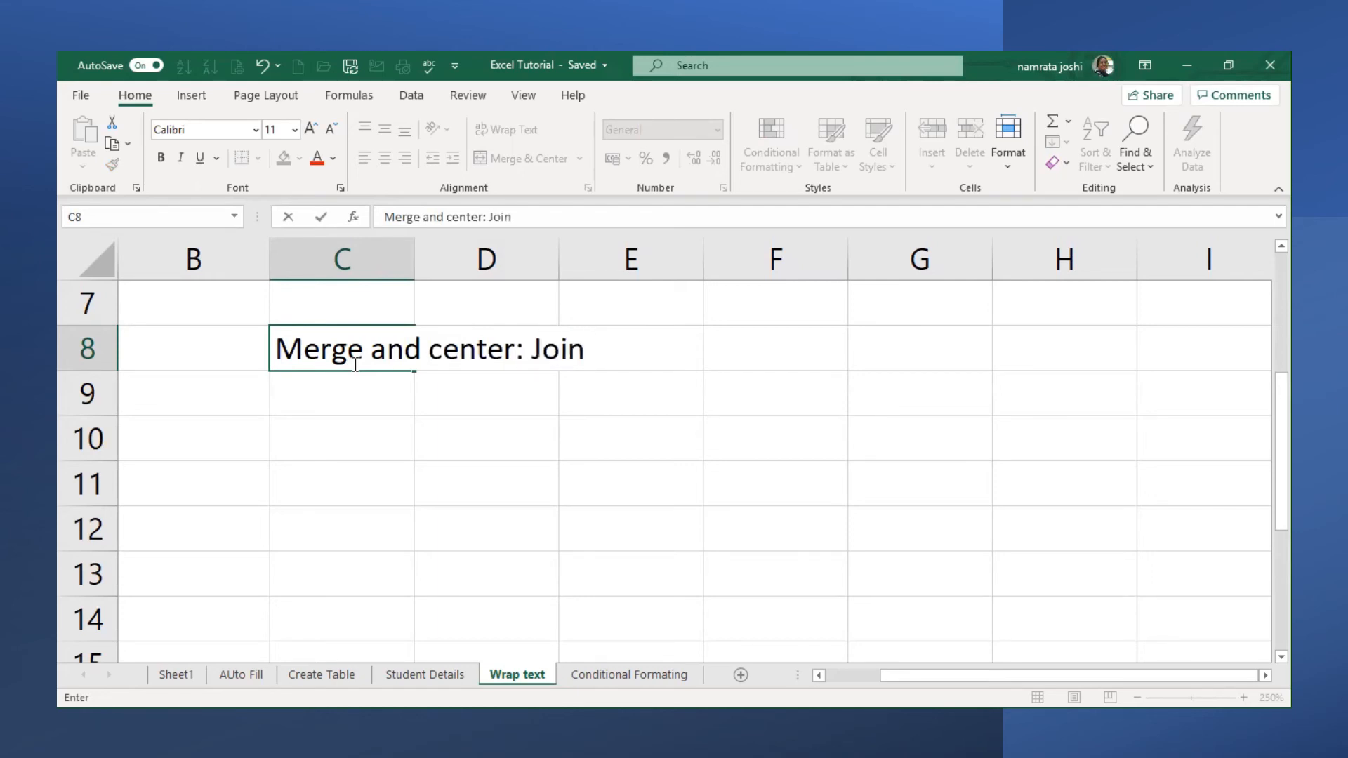
pyautogui.write(' more th')
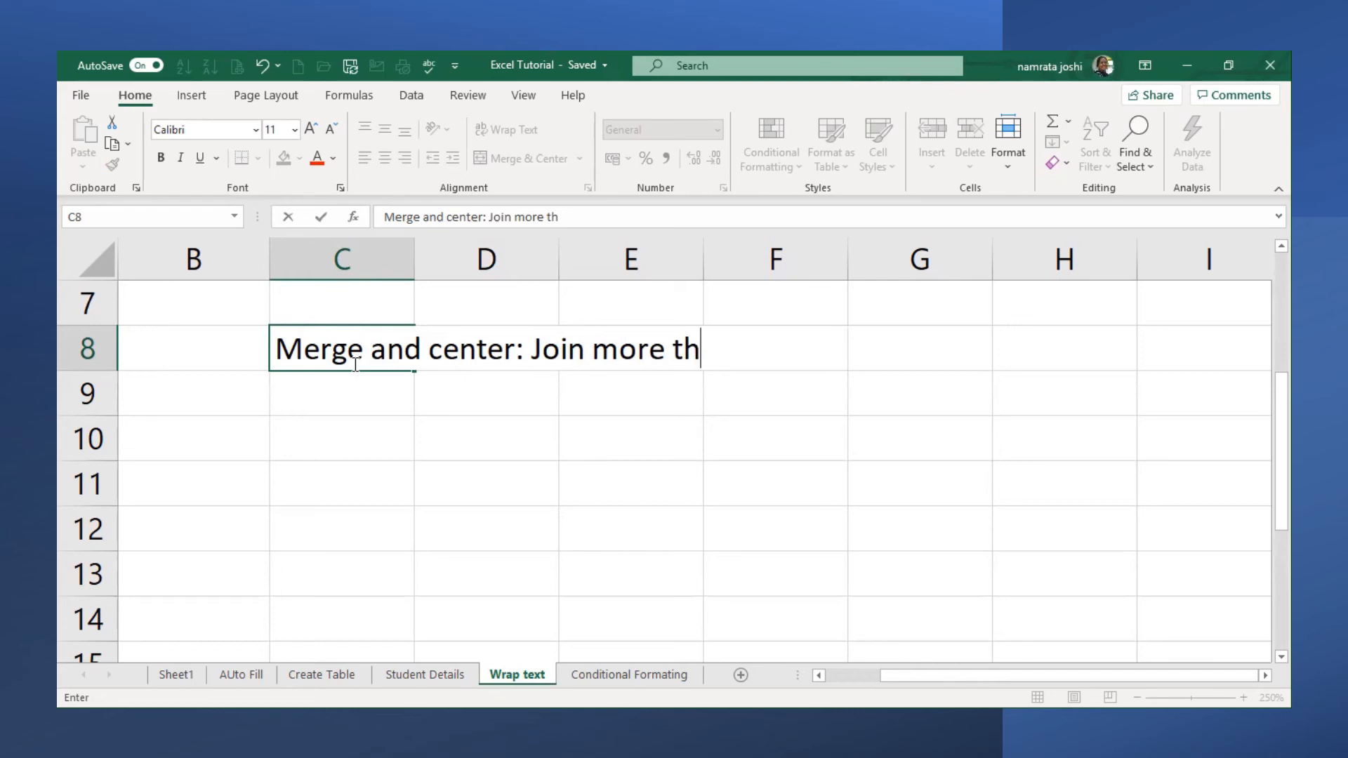
pyautogui.press('BackSpace')
pyautogui.press('BackSpace')
pyautogui.press('BackSpace')
pyautogui.press('BackSpace')
pyautogui.press('BackSpace')
pyautogui.press('BackSpace')
pyautogui.press('BackSpace')
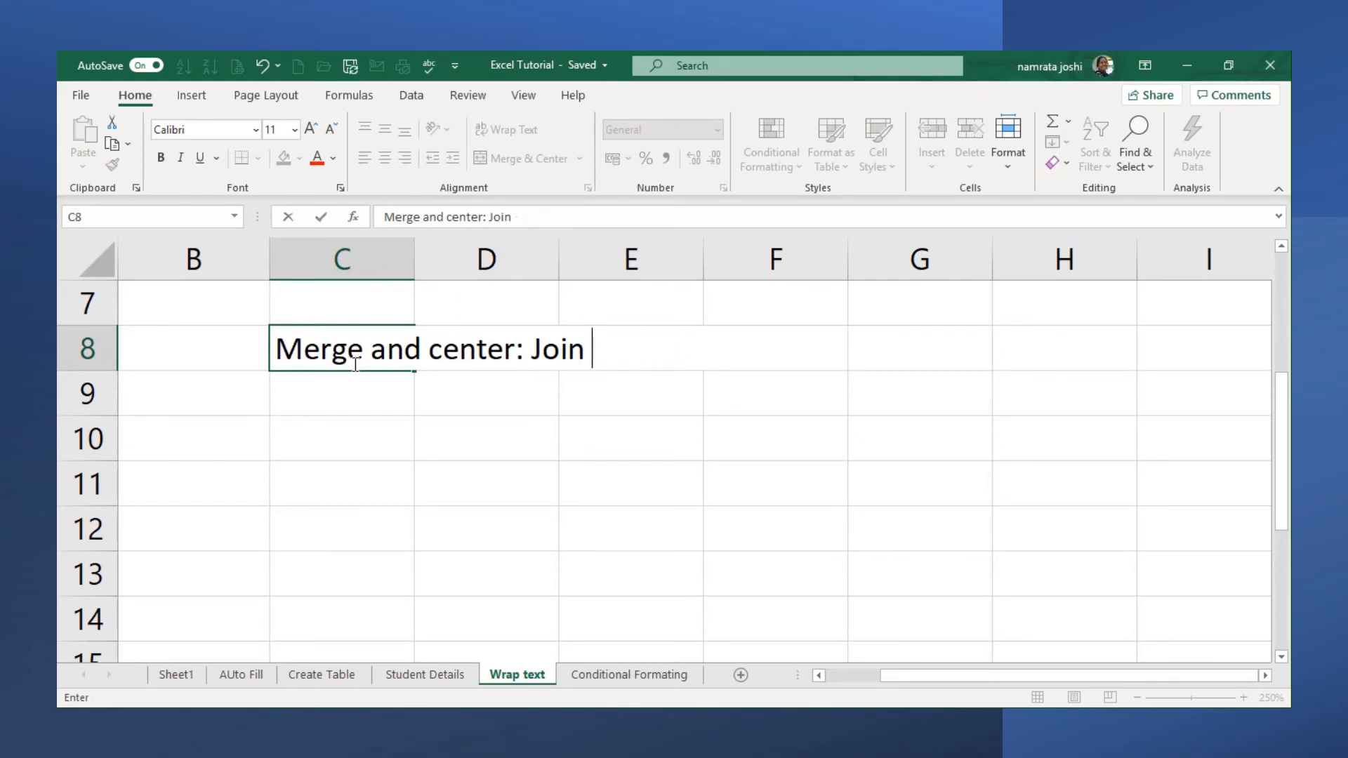
pyautogui.write('cells ')
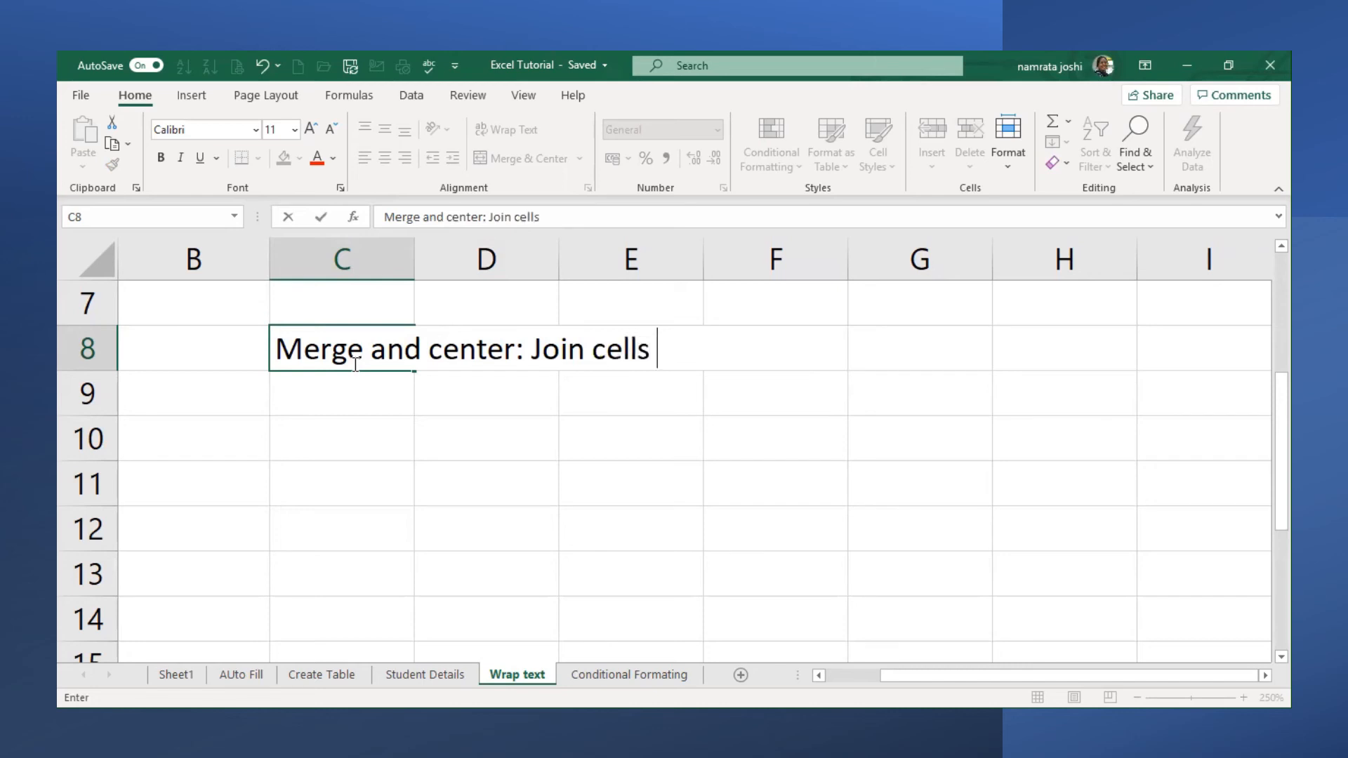
pyautogui.write('to crea')
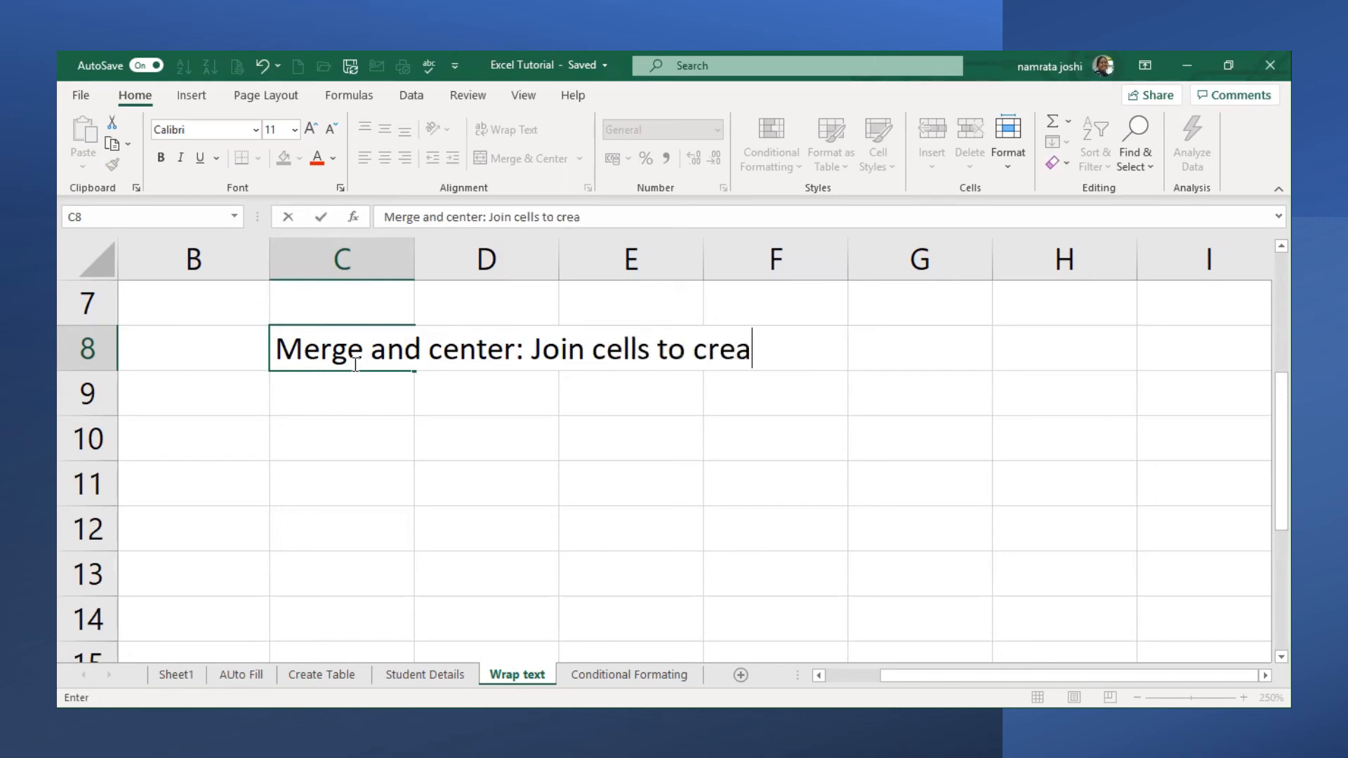
pyautogui.write('te a')
pyautogui.press('BackSpace')
pyautogui.write('one ')
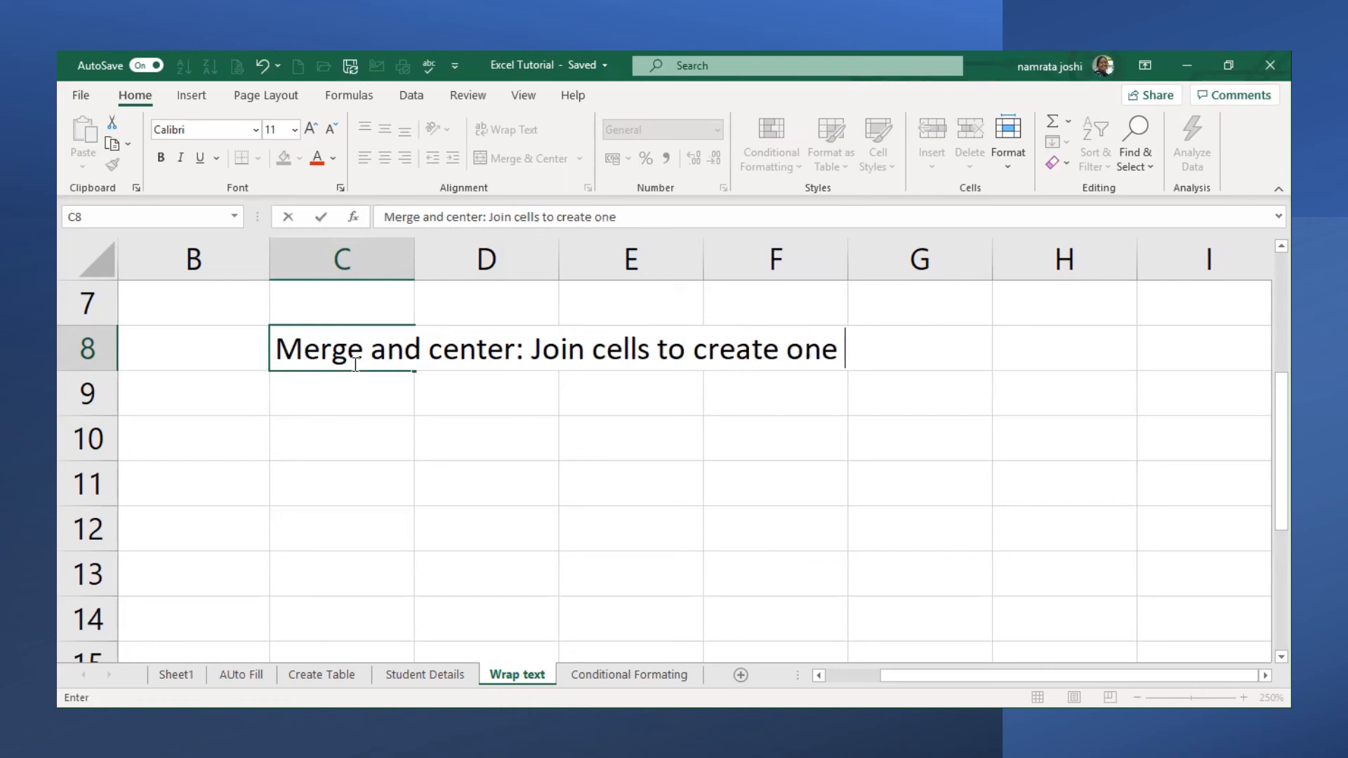
pyautogui.write('big')
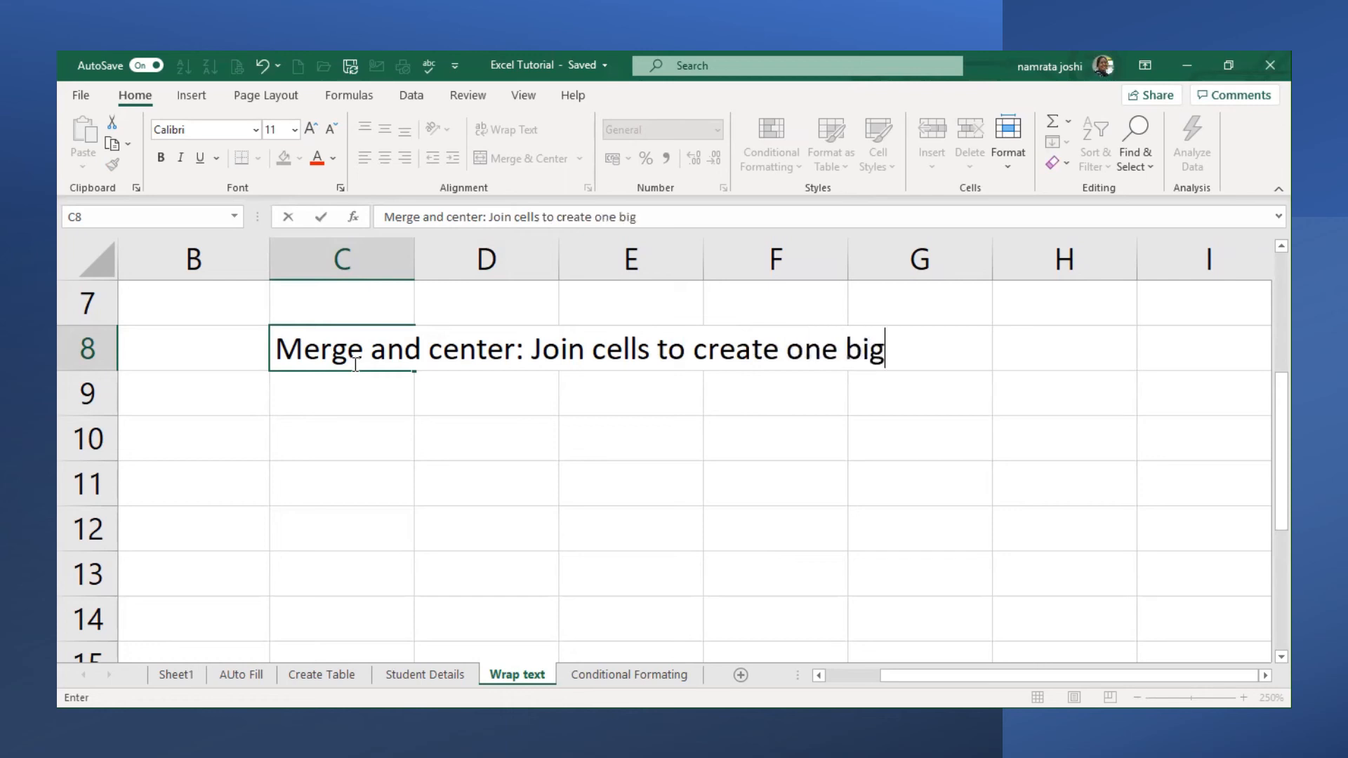
pyautogui.write(' cell')
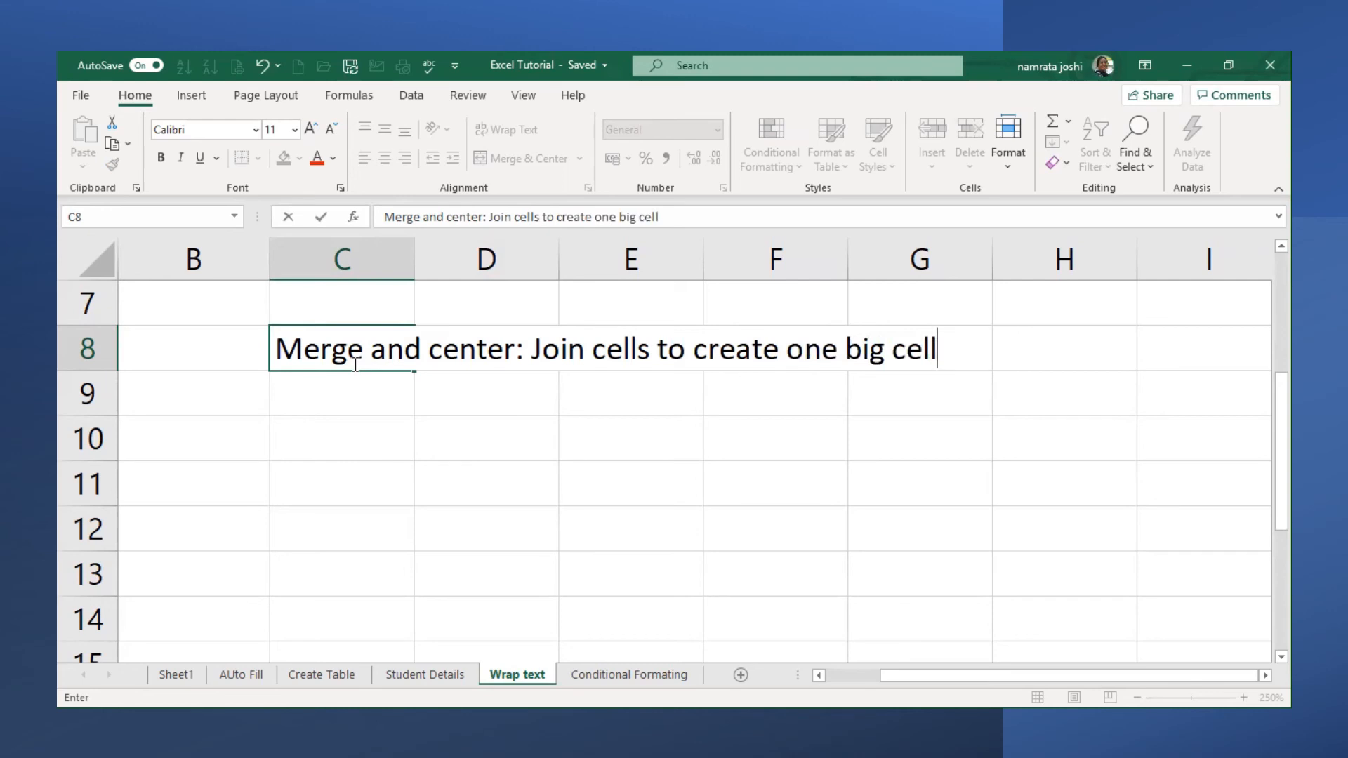
pyautogui.press('Return')
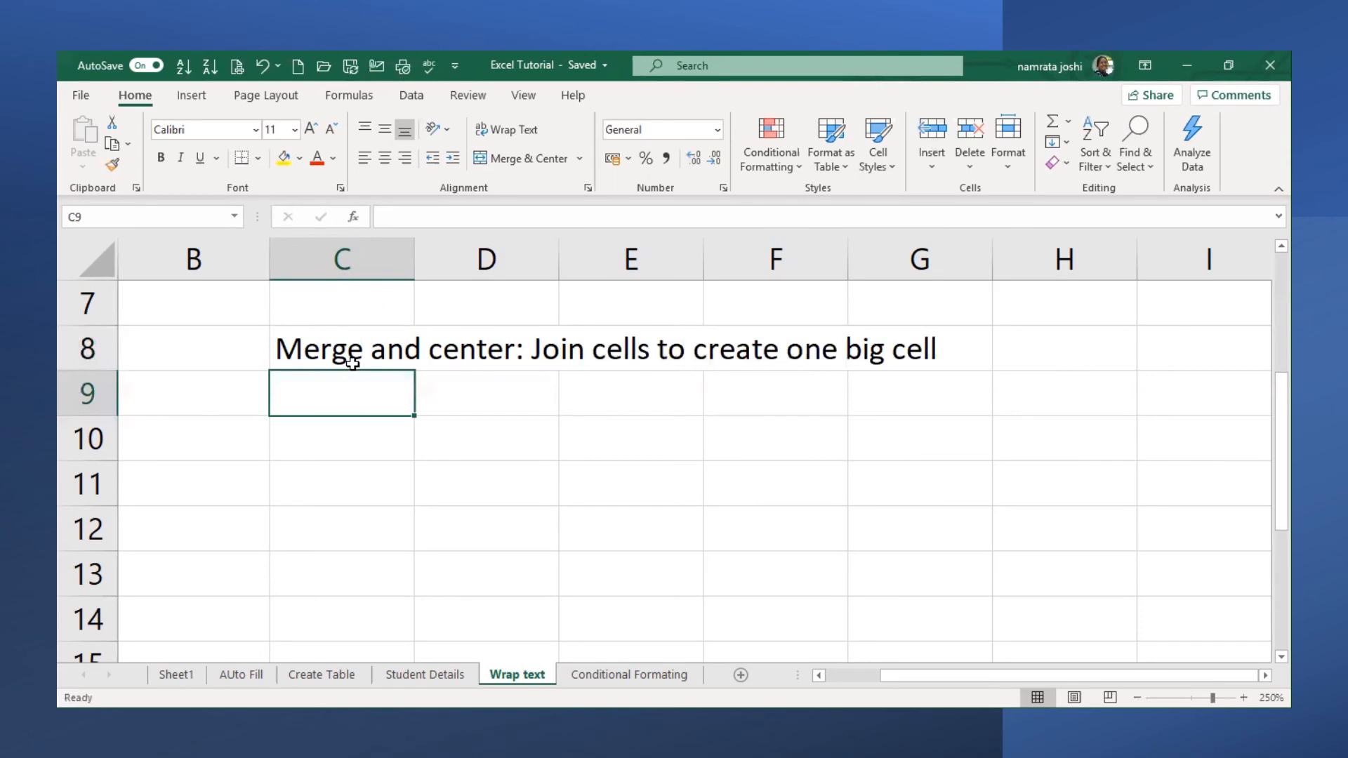
pyautogui.scroll(1, 709, 377)
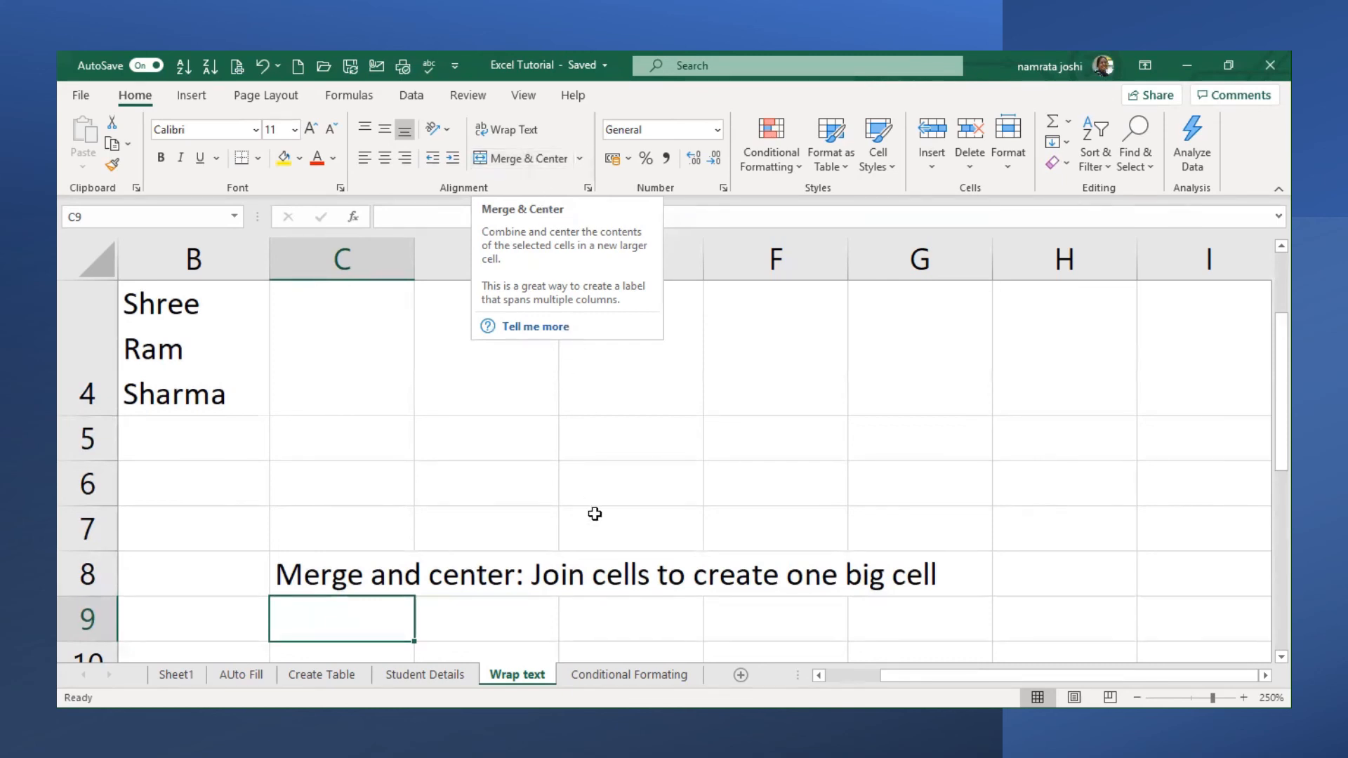
pyautogui.click(508, 510)
pyautogui.scroll(2, 488, 373)
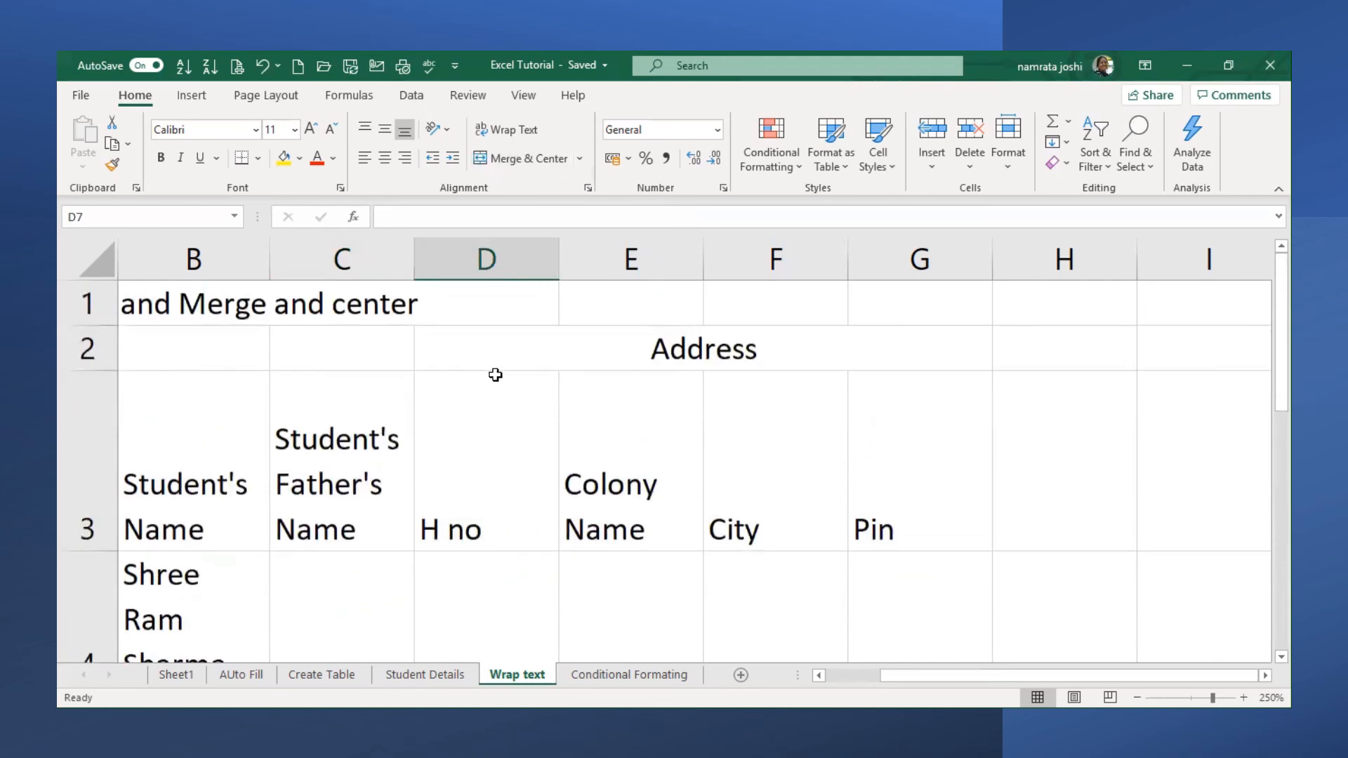
pyautogui.click(482, 349)
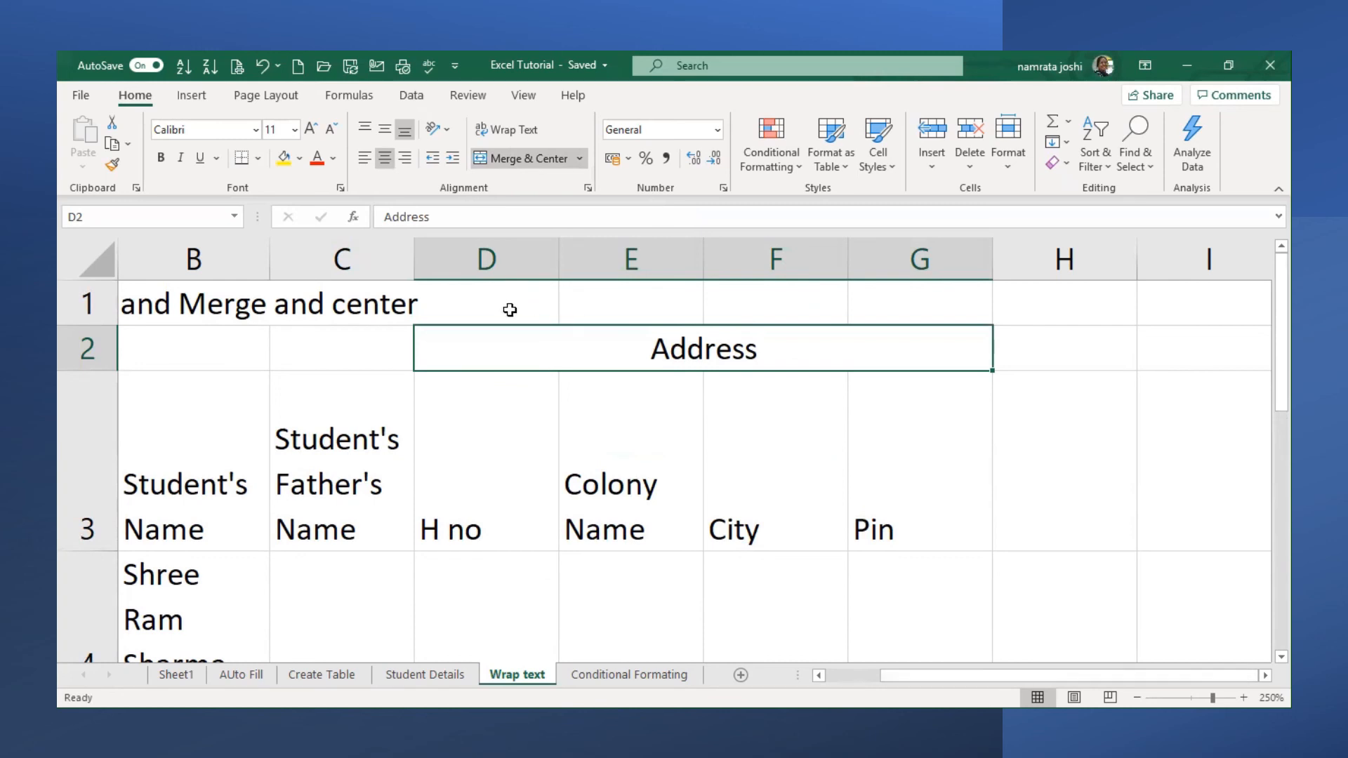
pyautogui.moveTo(188, 304); pyautogui.dragTo(368, 306)
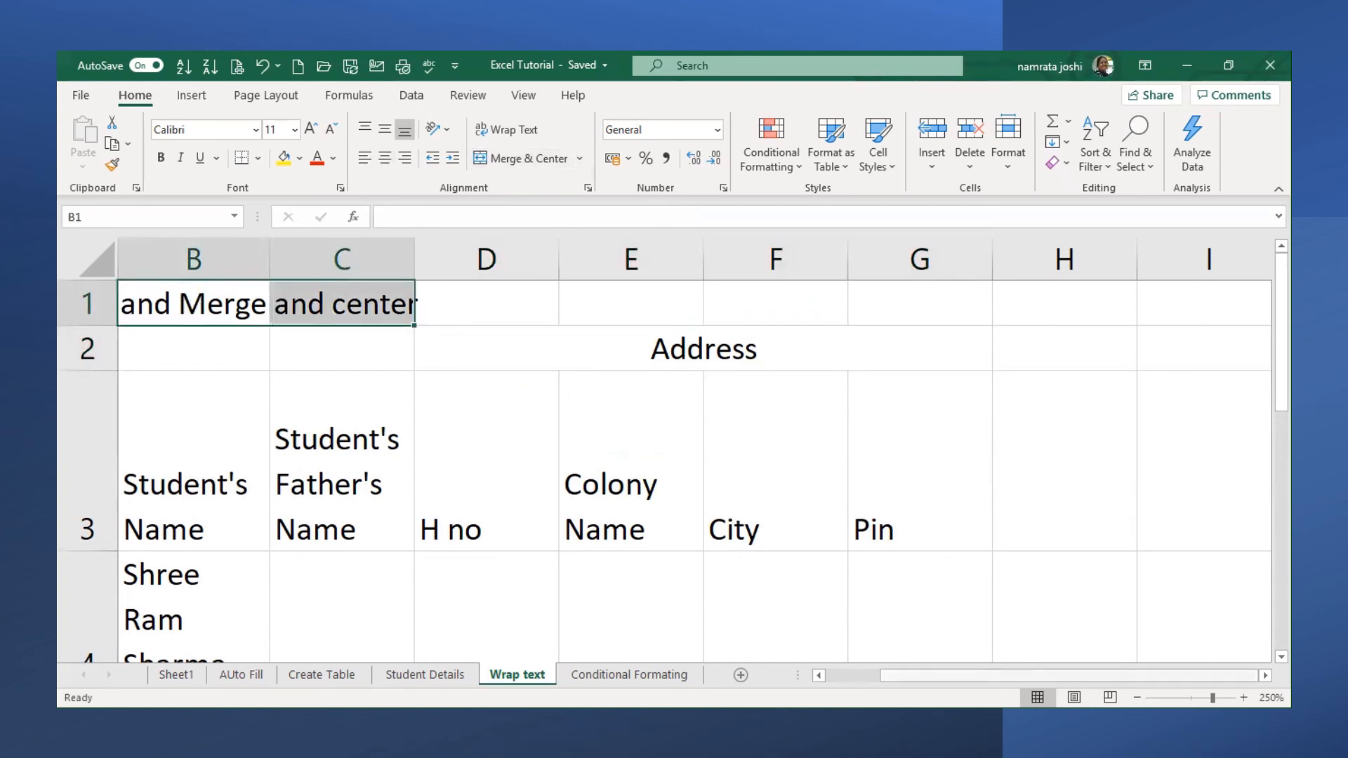
# Merge and centre A1:H1 so the title 'Wrap text and Merge and center' spans the table
pyautogui.hscroll(-1, 246, 285)
pyautogui.click(173, 307)
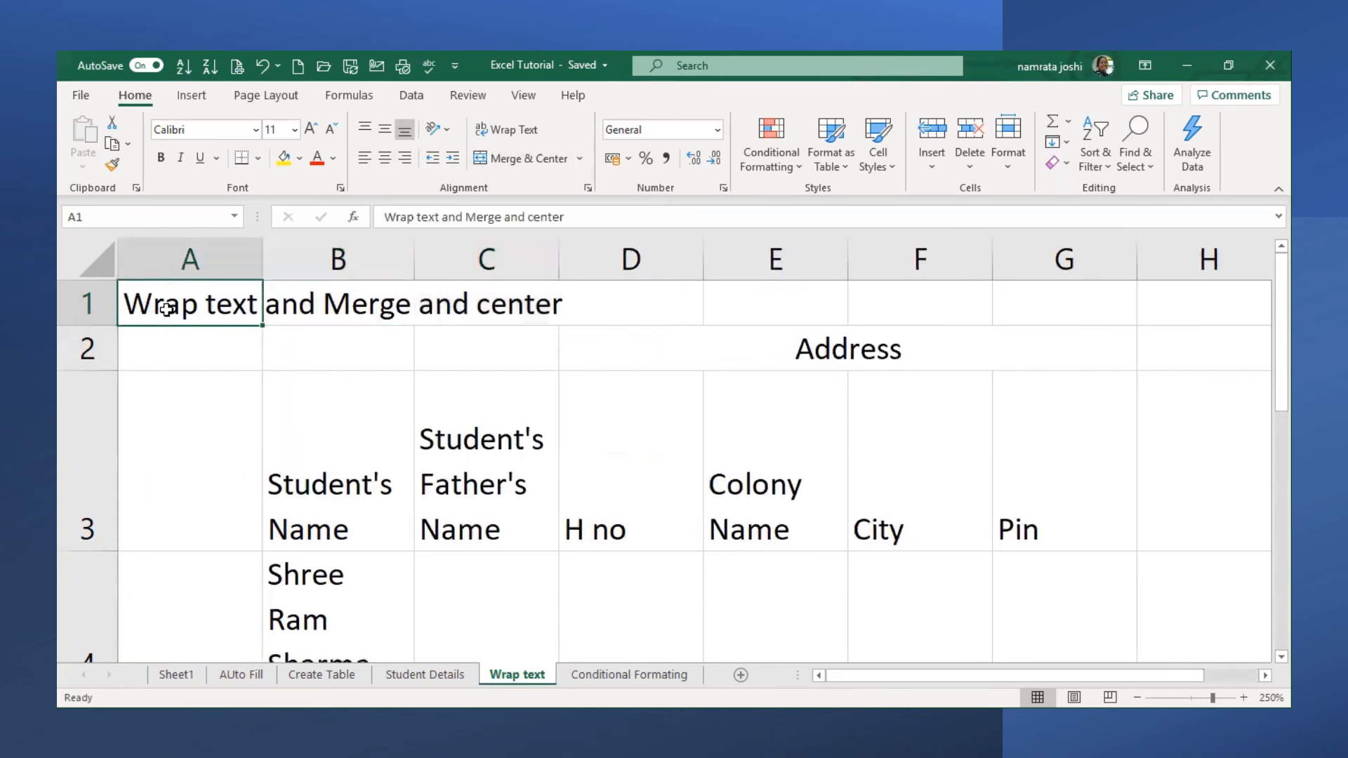
pyautogui.moveTo(174, 307); pyautogui.dragTo(1195, 303)
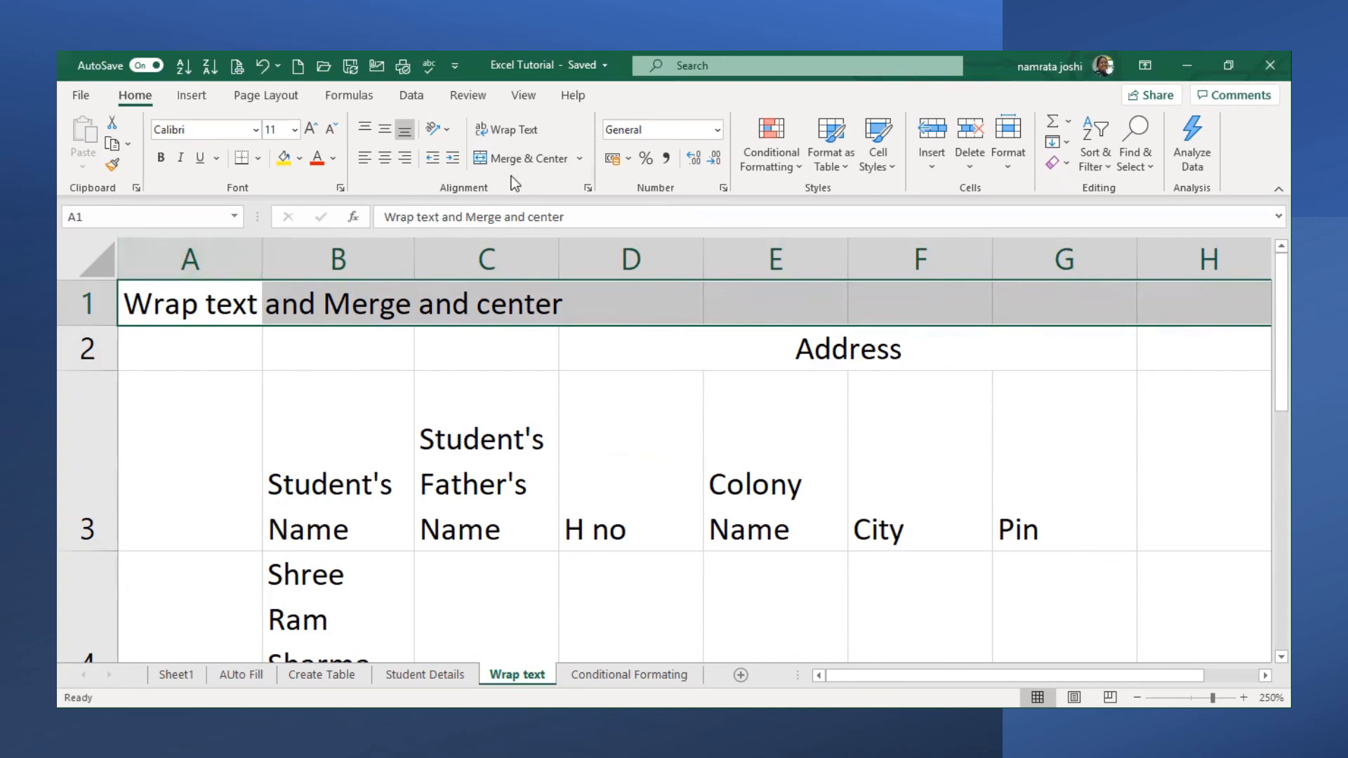
pyautogui.click(523, 158)
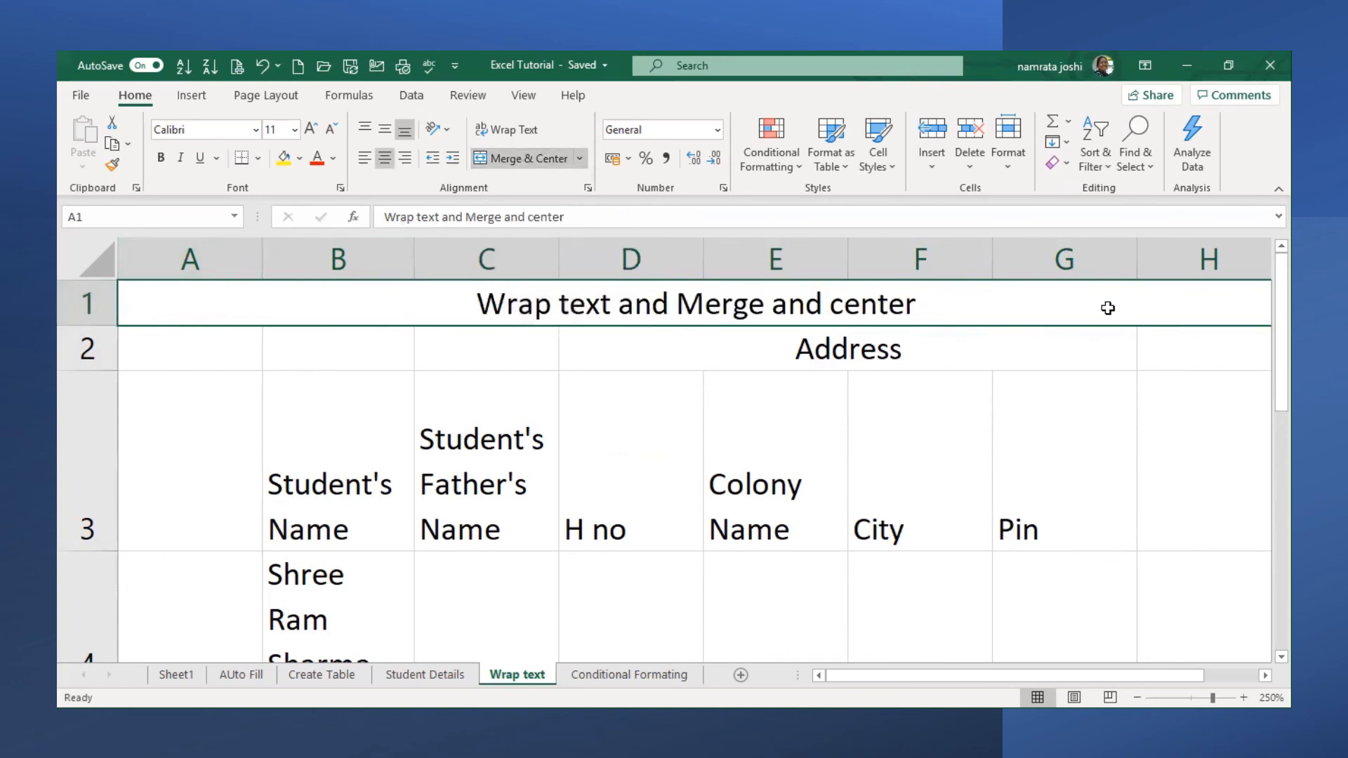
# Select the row 2 cells and the merged title and Address cells to check both merges
pyautogui.click(191, 363)
pyautogui.click(305, 353)
pyautogui.click(457, 355)
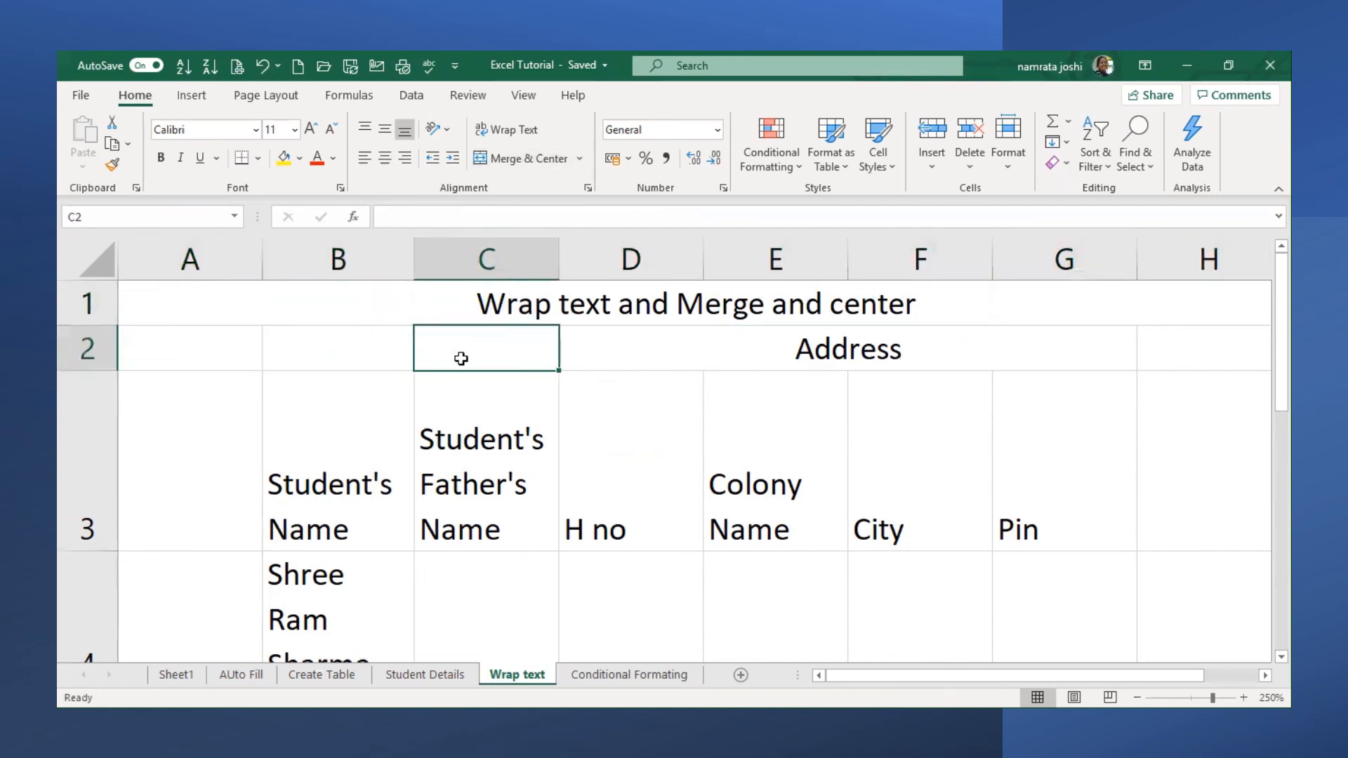
pyautogui.click(616, 356)
pyautogui.click(574, 307)
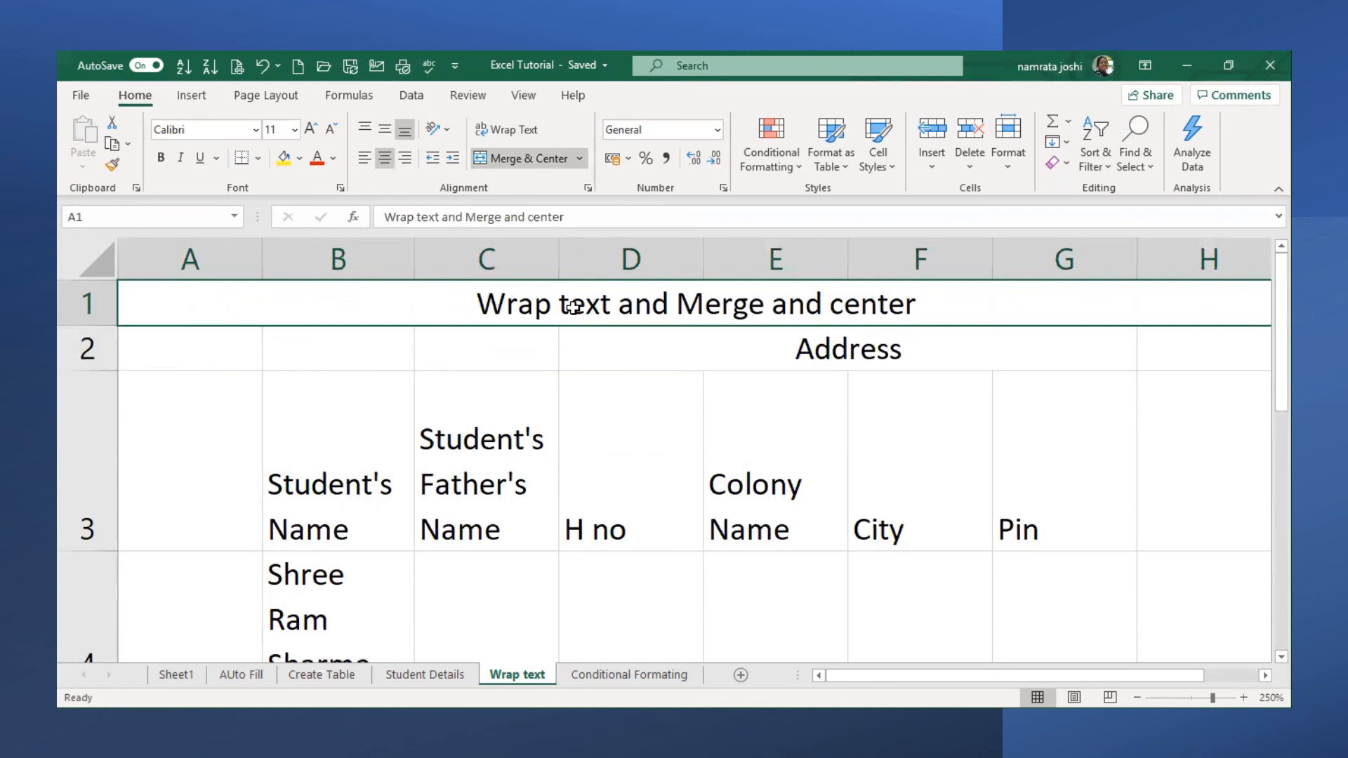
pyautogui.click(571, 358)
pyautogui.click(430, 355)
pyautogui.click(343, 353)
pyautogui.click(211, 342)
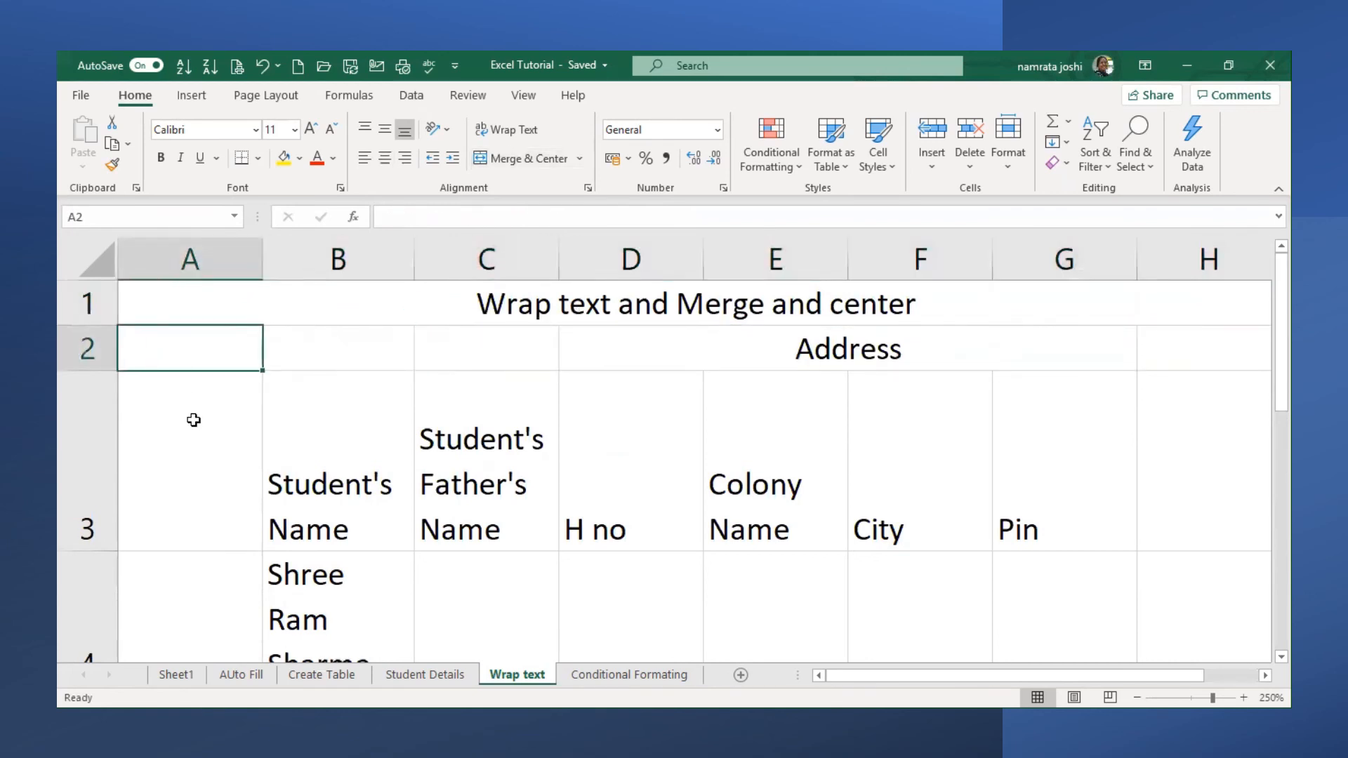